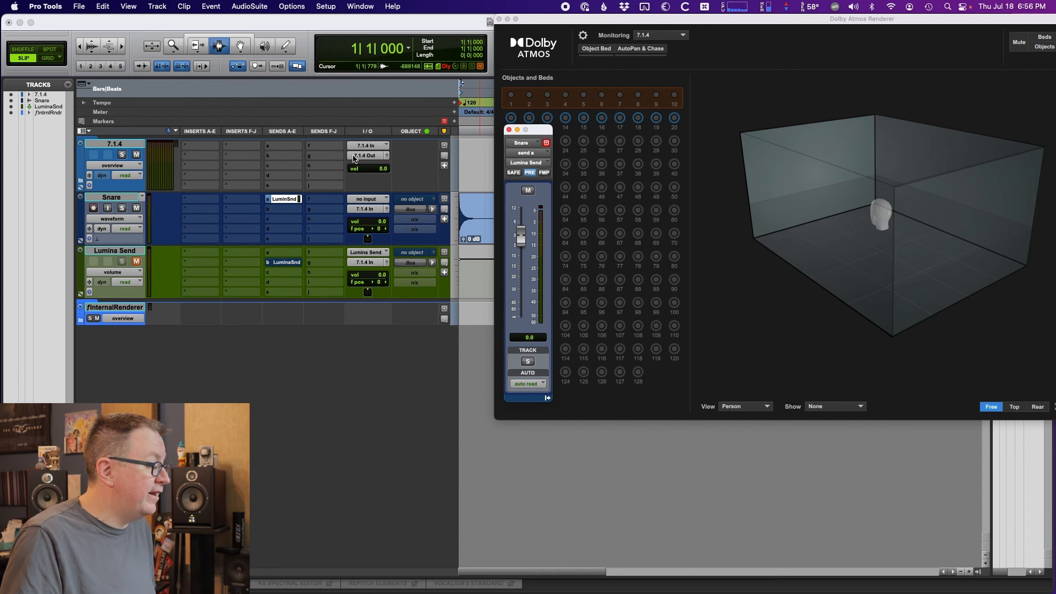
Mute the Snare track and close its floating send window
click(137, 208)
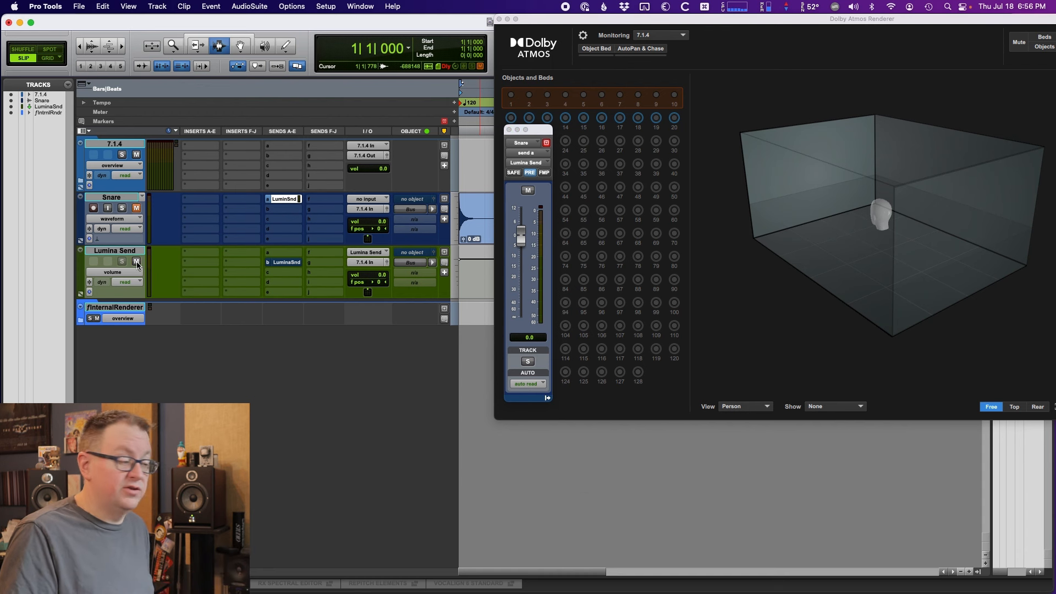
click(509, 129)
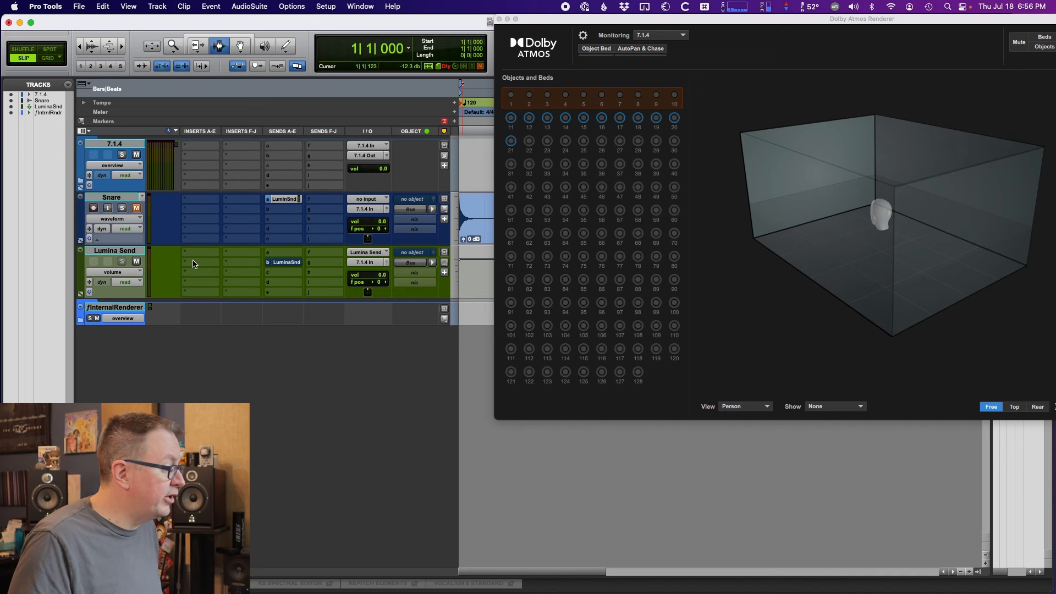
Insert the Mountainroad DSP Lumina Delay (mono/7.1.4) plug-in in the second insert slot of the Lumina Send track
click(191, 264)
mouse_move(199, 263)
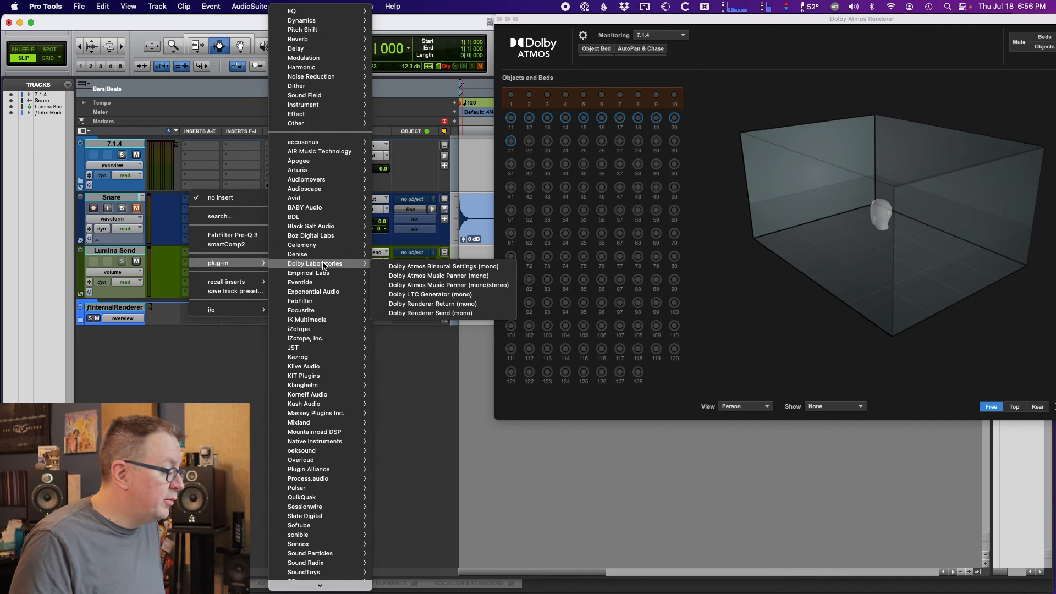
mouse_move(342, 433)
mouse_move(406, 437)
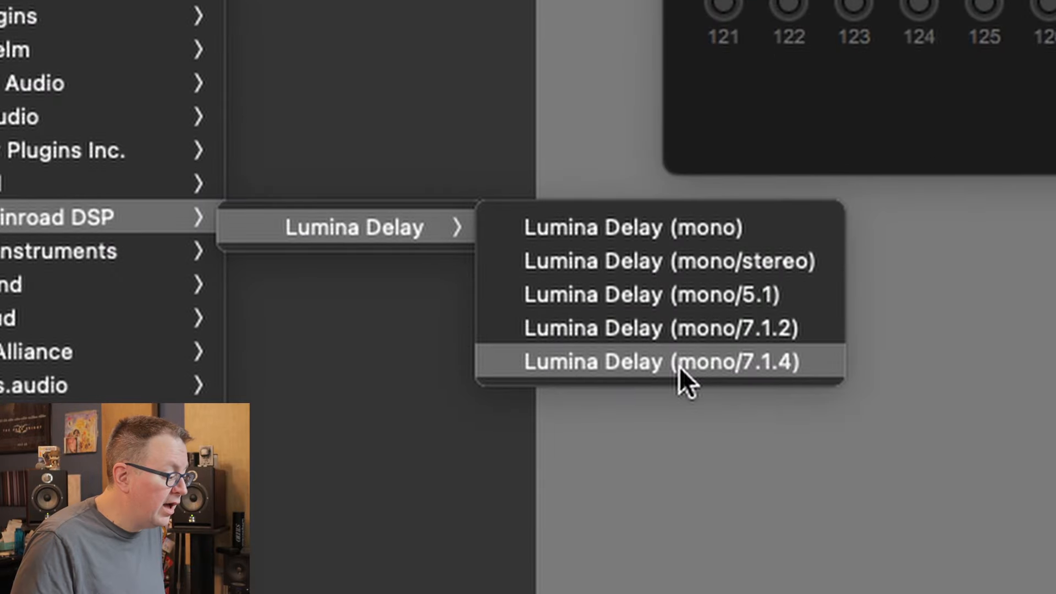
click(675, 361)
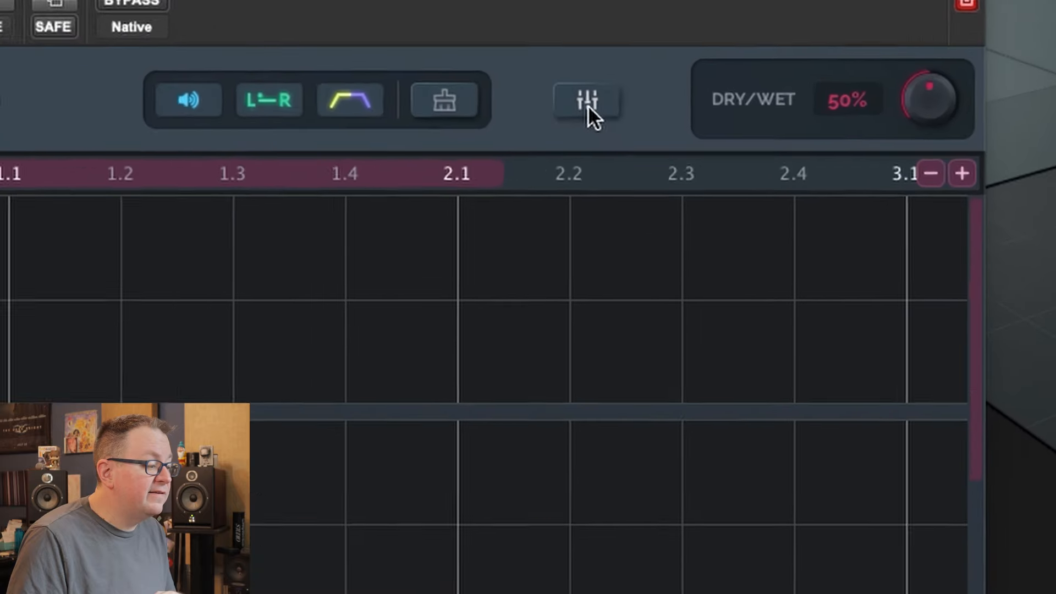
Configure the delay with a 1/8 grid subdivision, Snap to grid enabled and a Dry/Wet mix of 100%
click(561, 80)
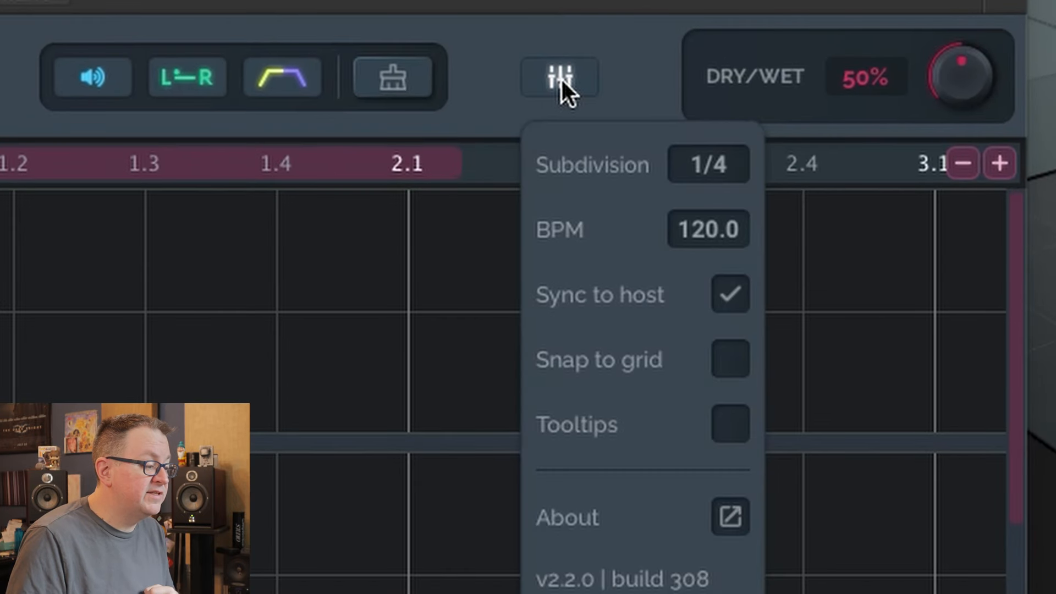
click(709, 165)
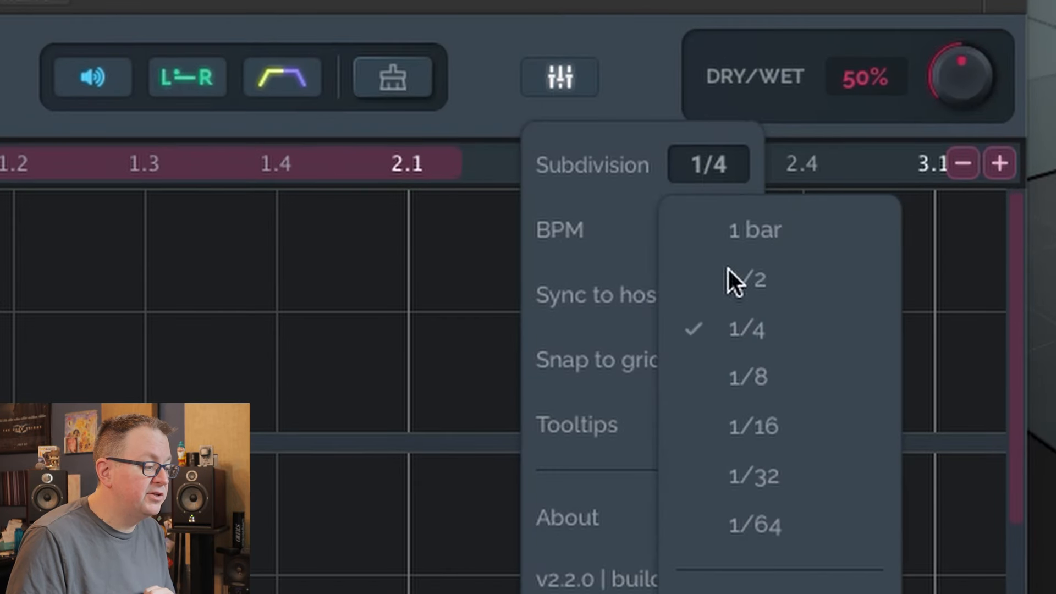
click(748, 374)
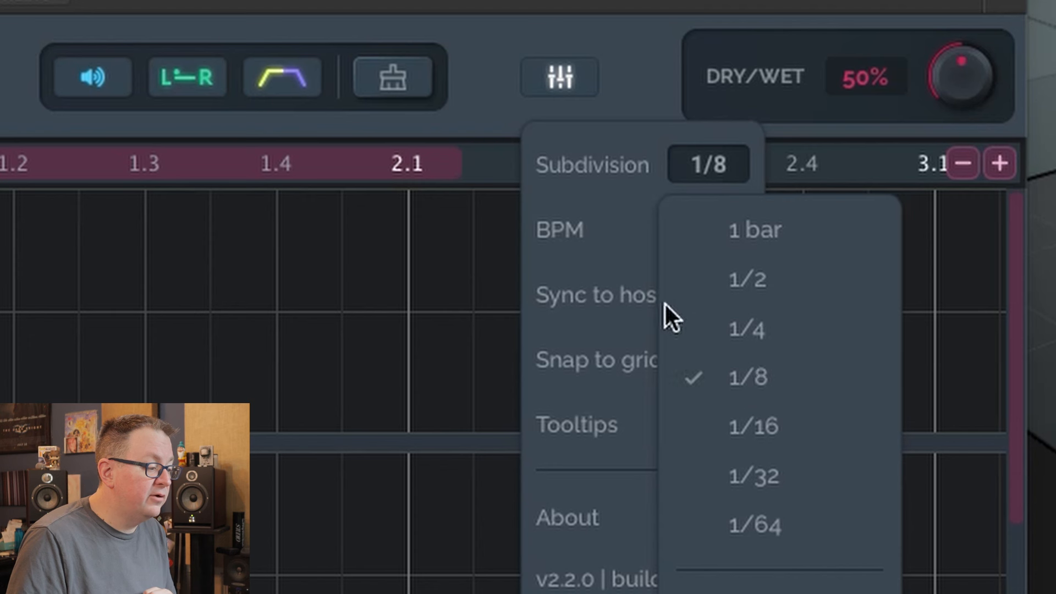
click(606, 222)
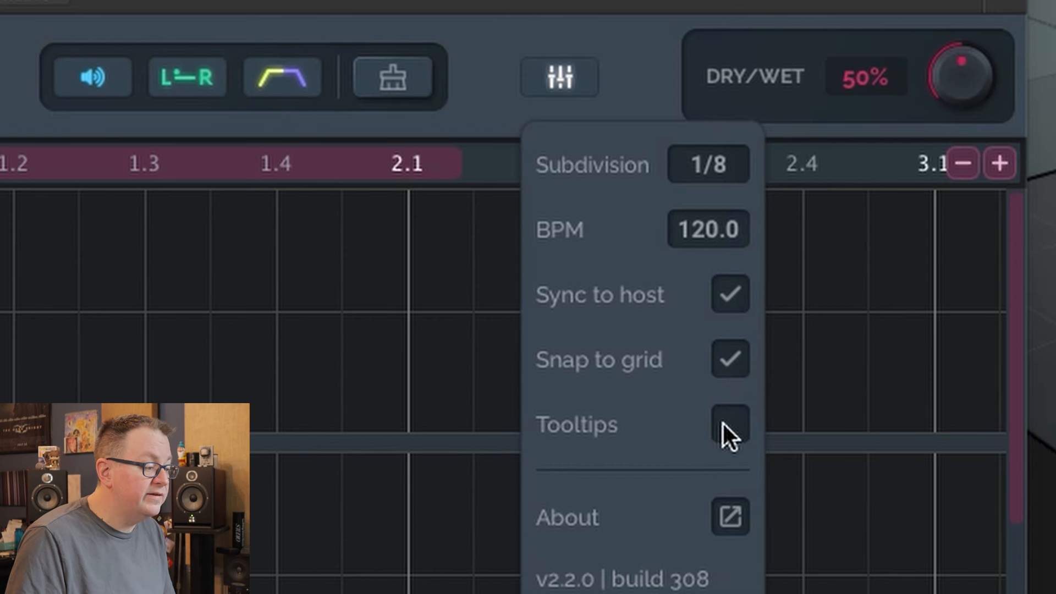
click(654, 65)
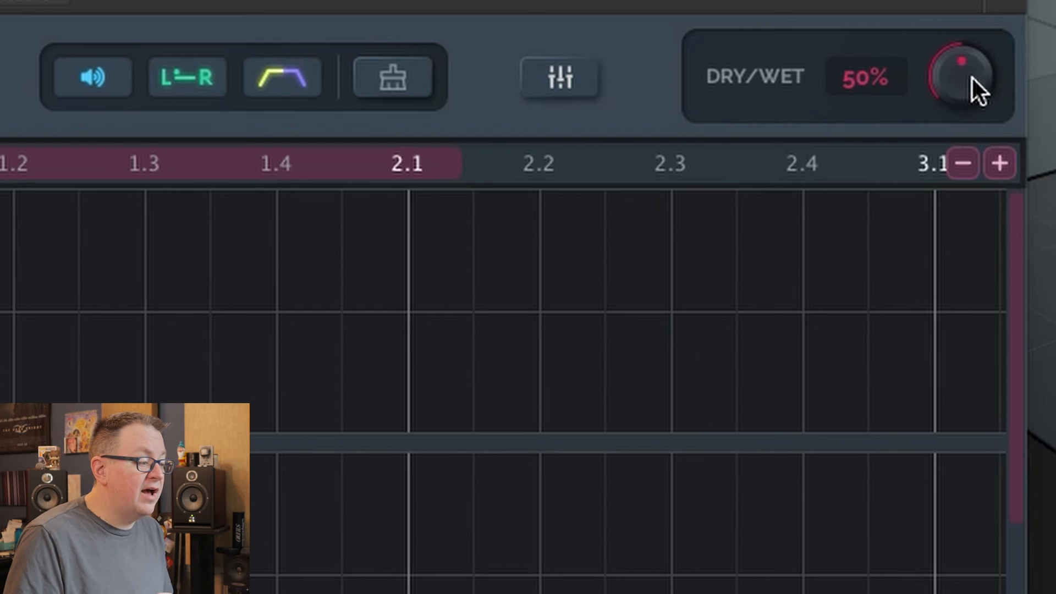
drag(966, 57, 967, 28)
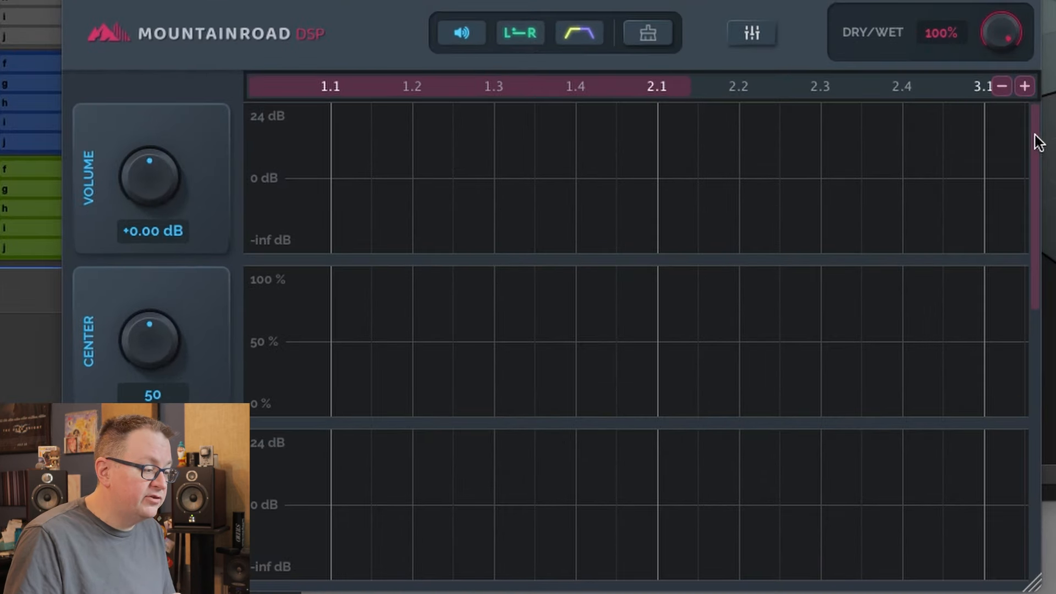
Move the delay plug-in window clear of the Atmos room view and make it taller to show more parameter lanes
drag(1034, 135, 1047, 48)
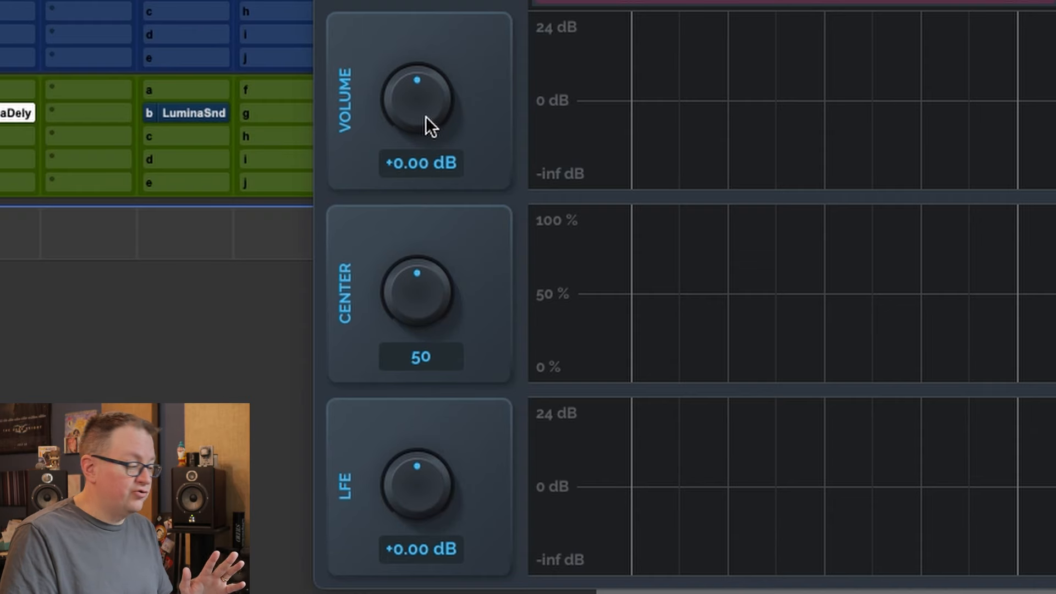
scroll(418, 297, down, 15)
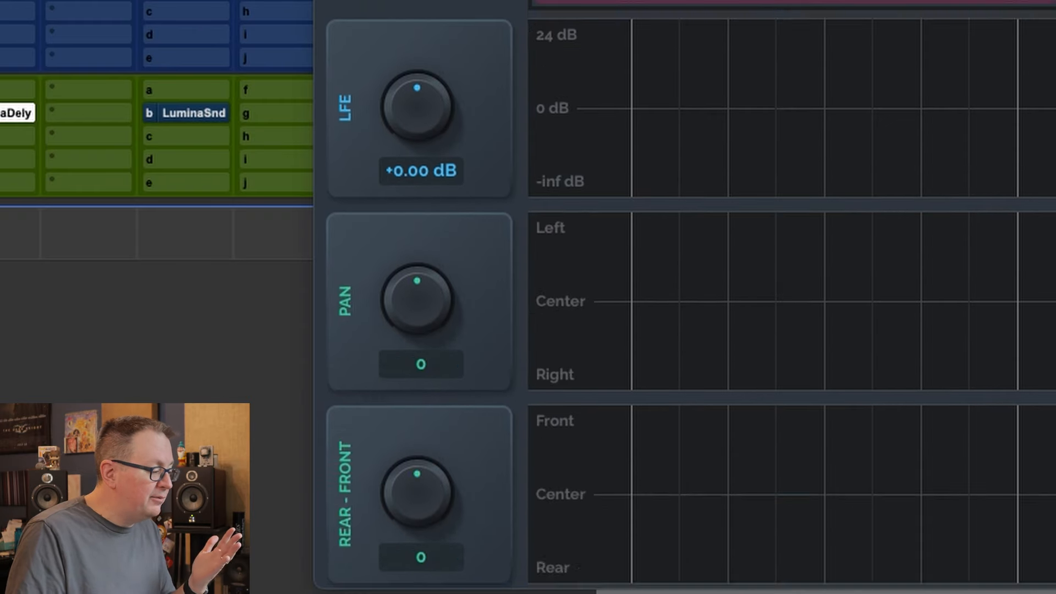
scroll(418, 297, up, 15)
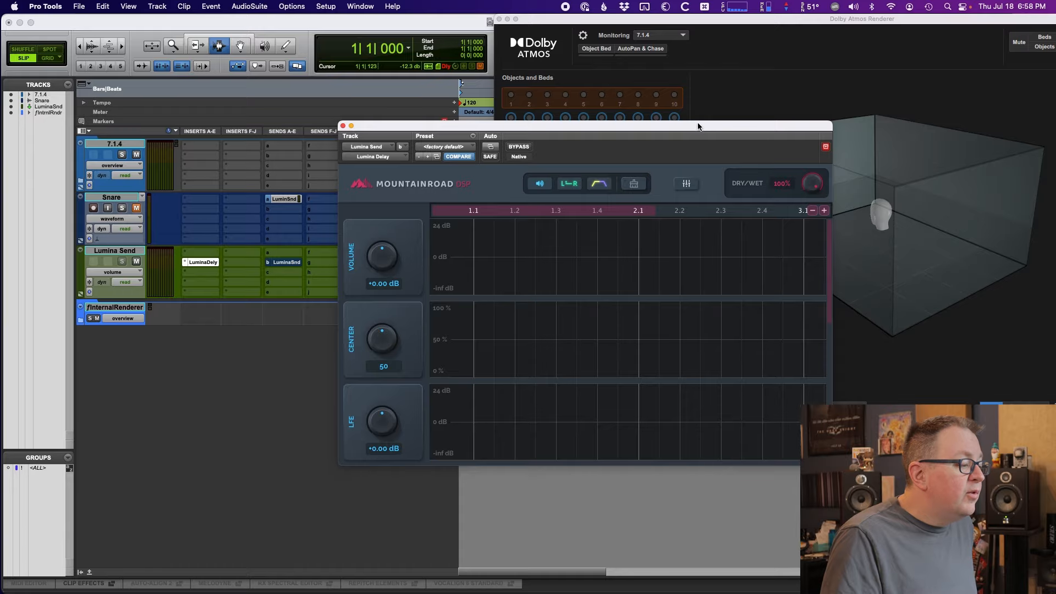
drag(697, 126, 527, 19)
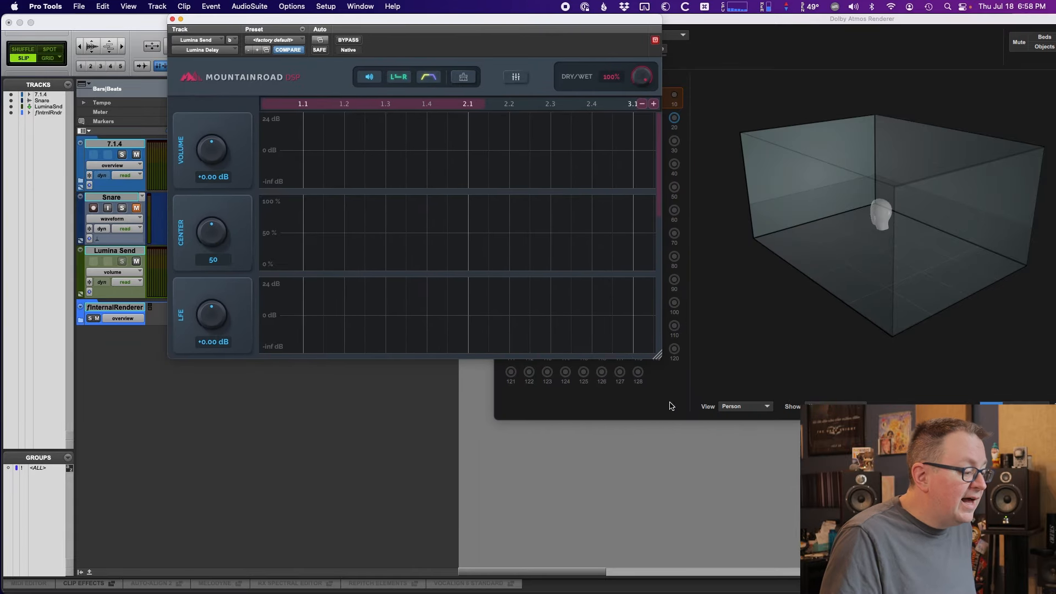
drag(665, 362, 660, 590)
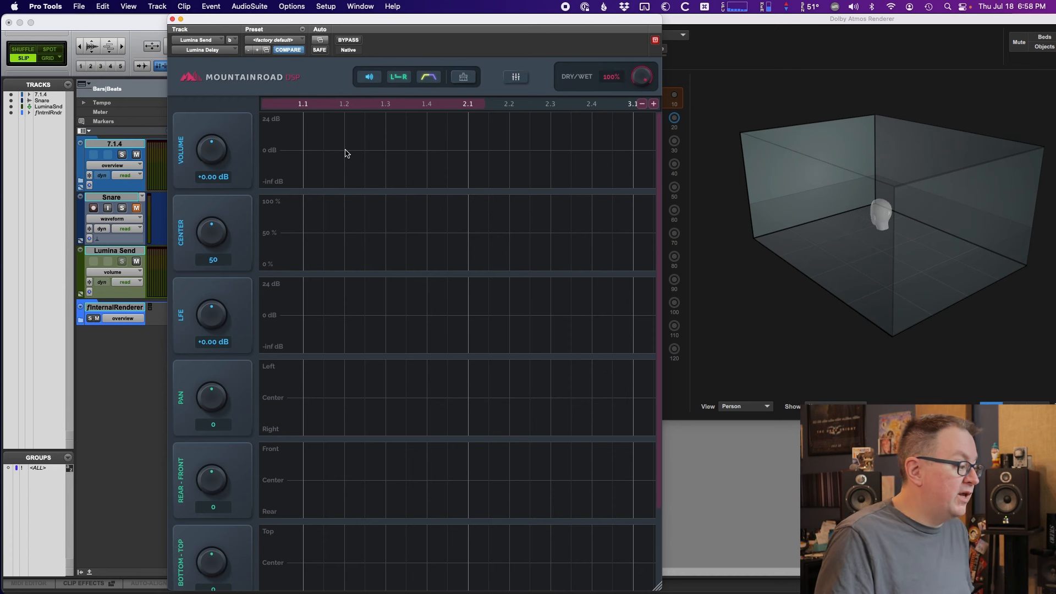
Add delay points at 0 dB on 1.2, 1.3 and 1.4 in the Volume lane and play the session
click(344, 153)
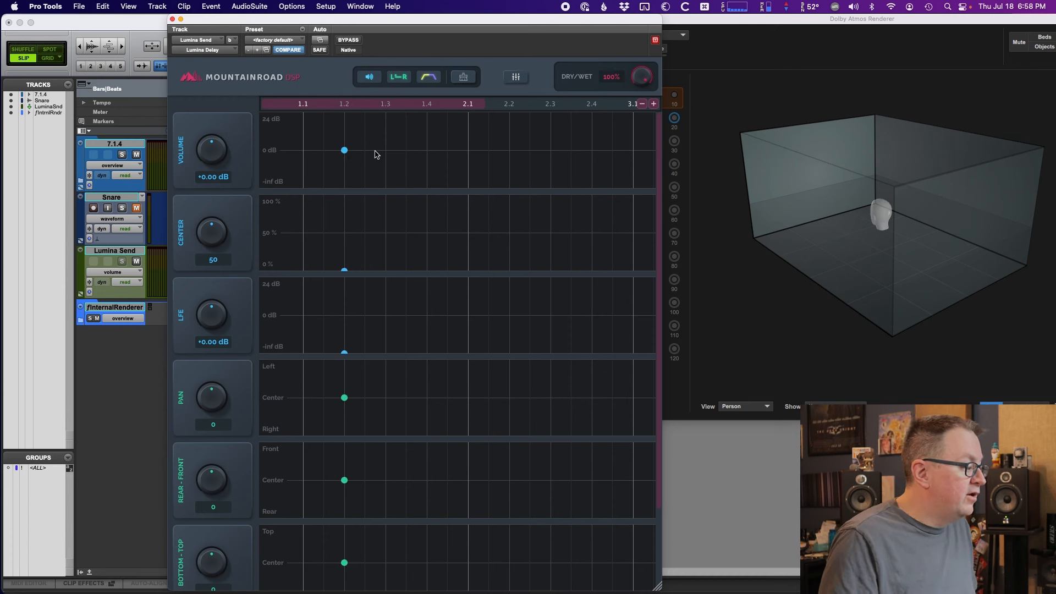
click(387, 154)
click(428, 152)
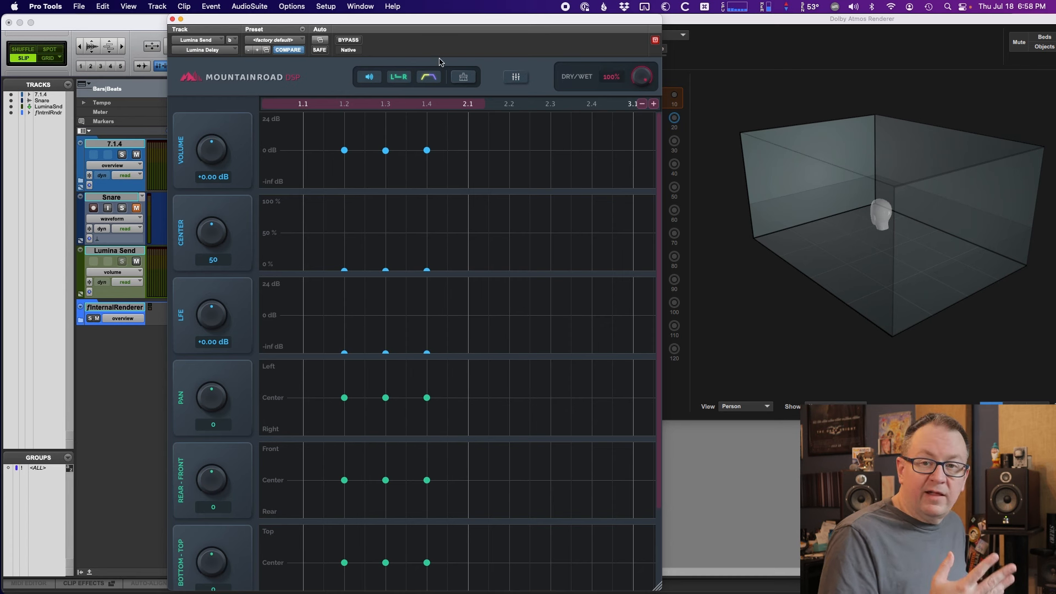
key(space)
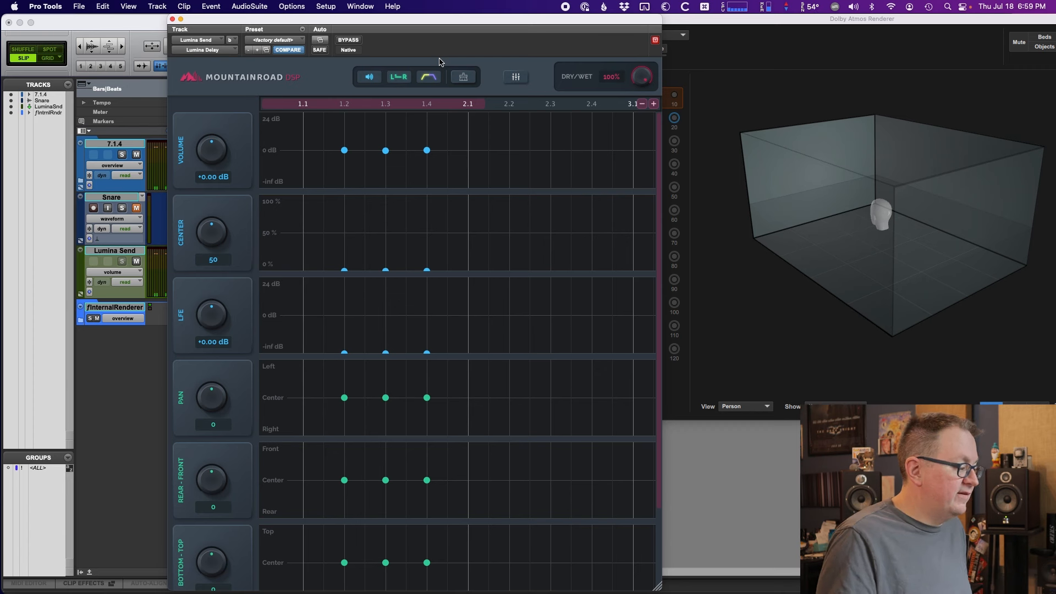
Add delay points near 0 dB on 2.1, 2.2, 2.3 and halfway between 1.4 and 2.1, and audition the pattern
click(469, 152)
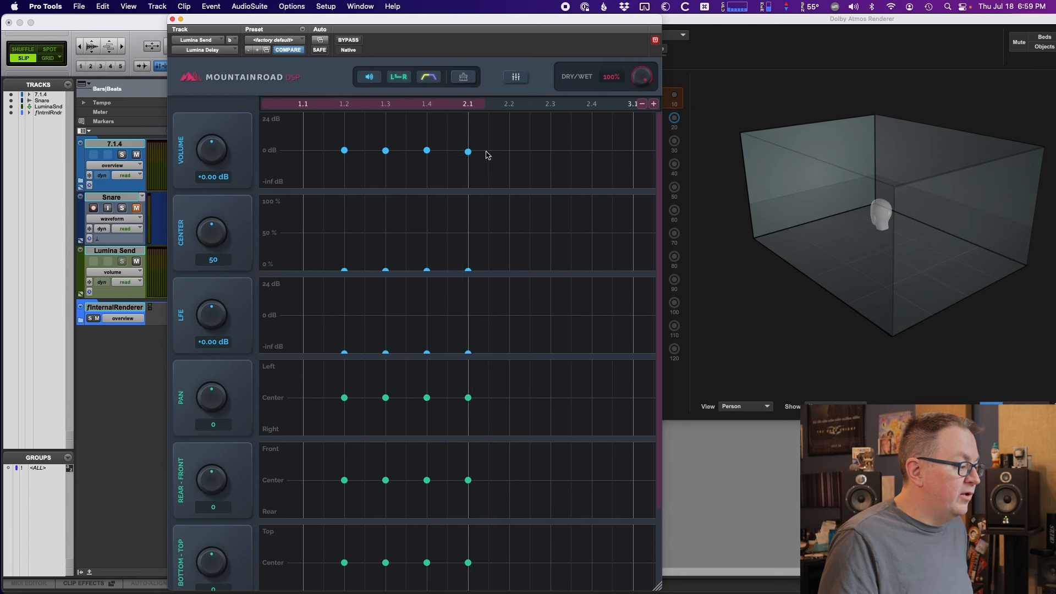
click(509, 150)
click(551, 152)
click(447, 151)
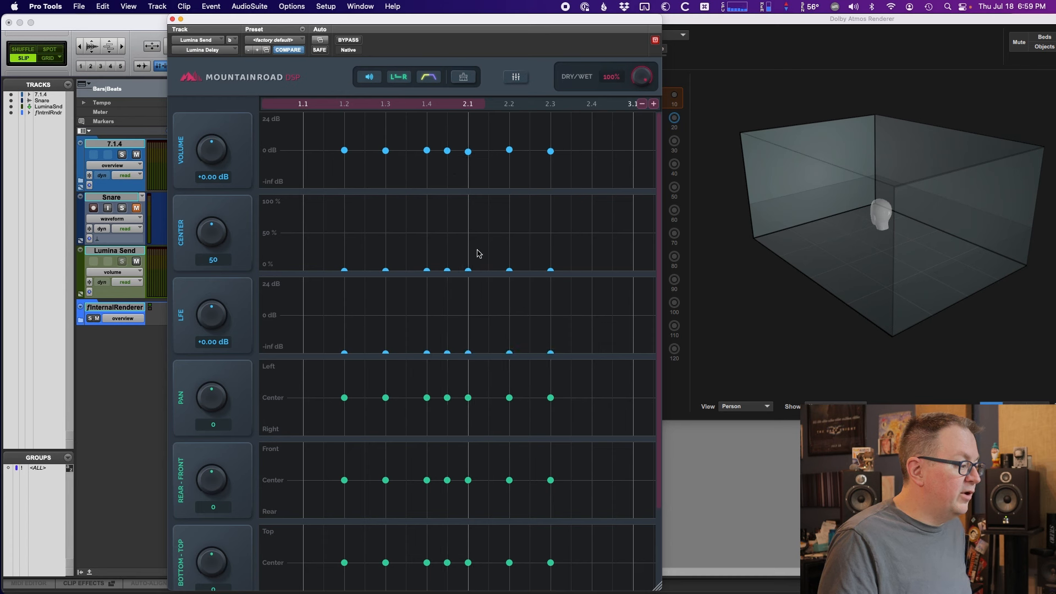
key(space)
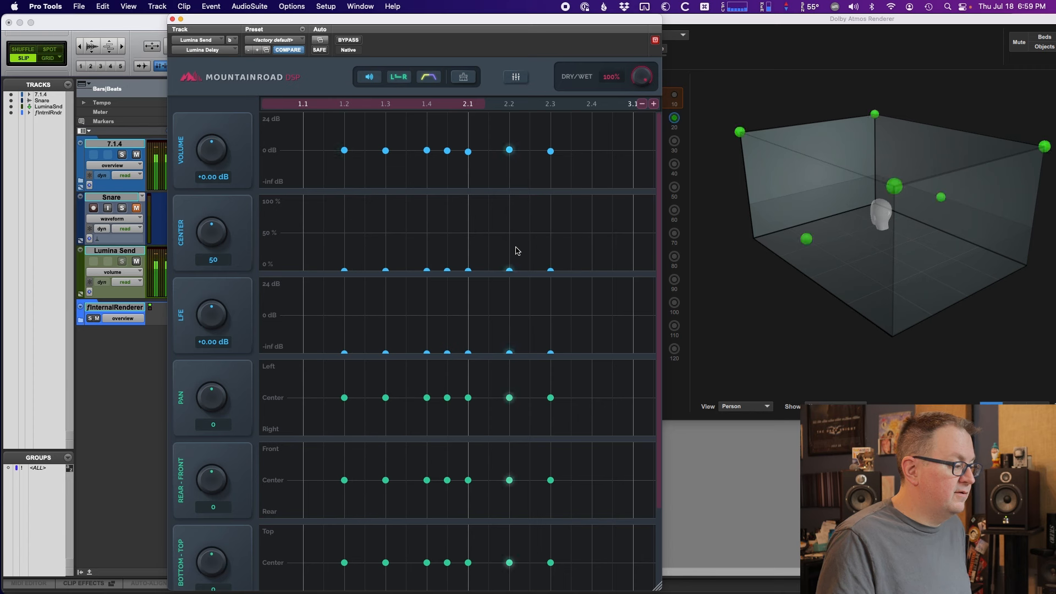
key(space)
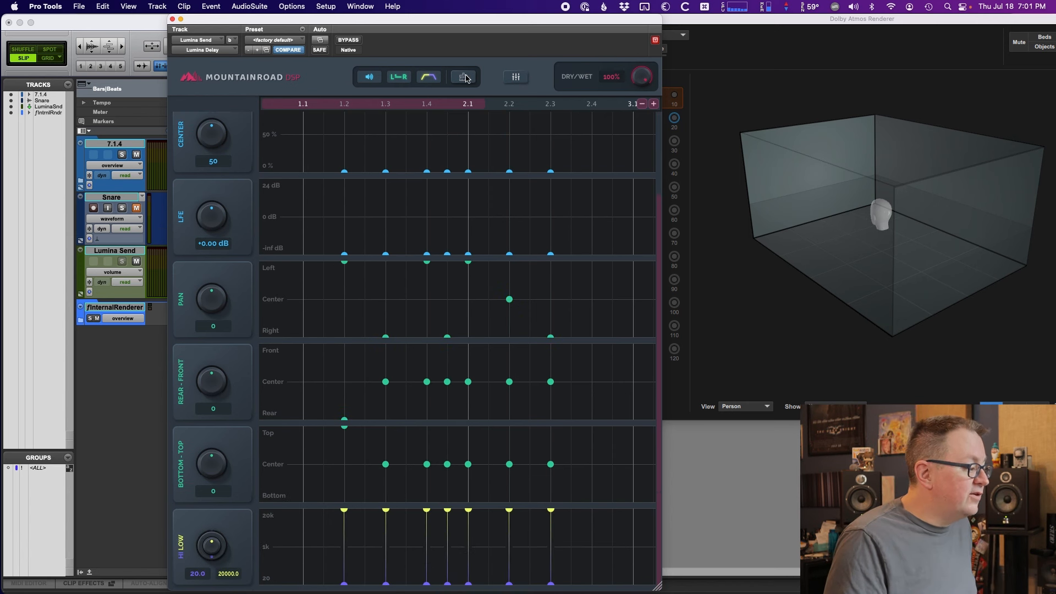
Clear all delay points from the Lumina Delay
click(464, 77)
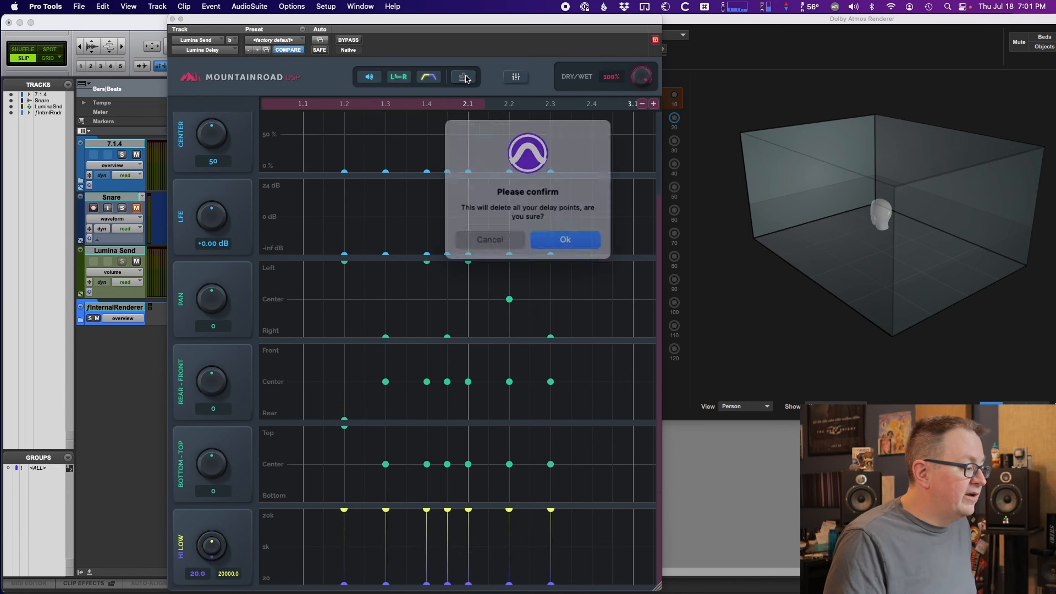
click(560, 234)
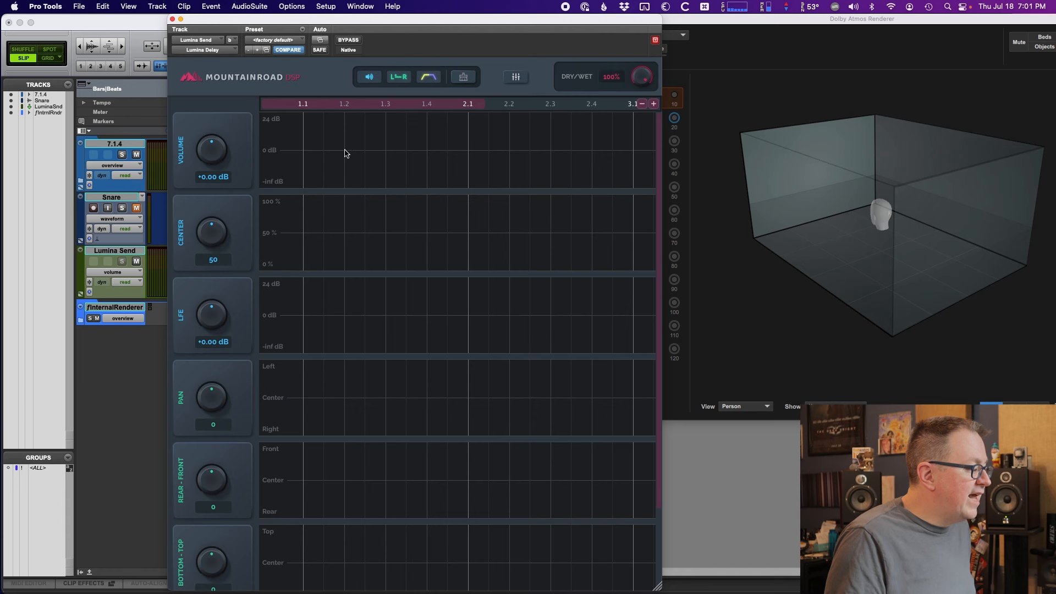
Add a delay point at 1.2 in the Volume lane and set its volume to 0
click(344, 151)
right_click(345, 151)
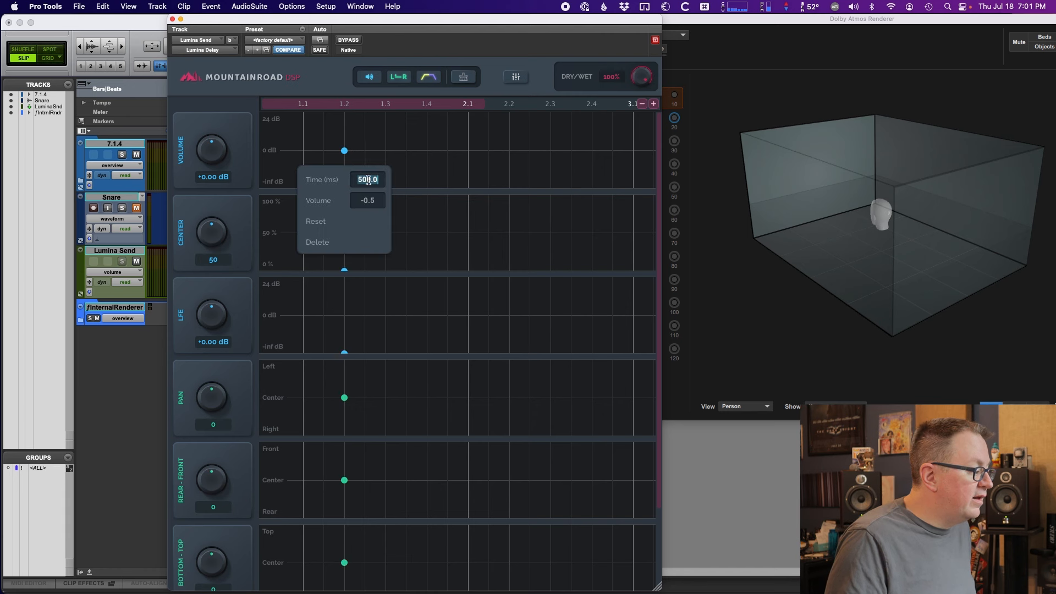
click(374, 202)
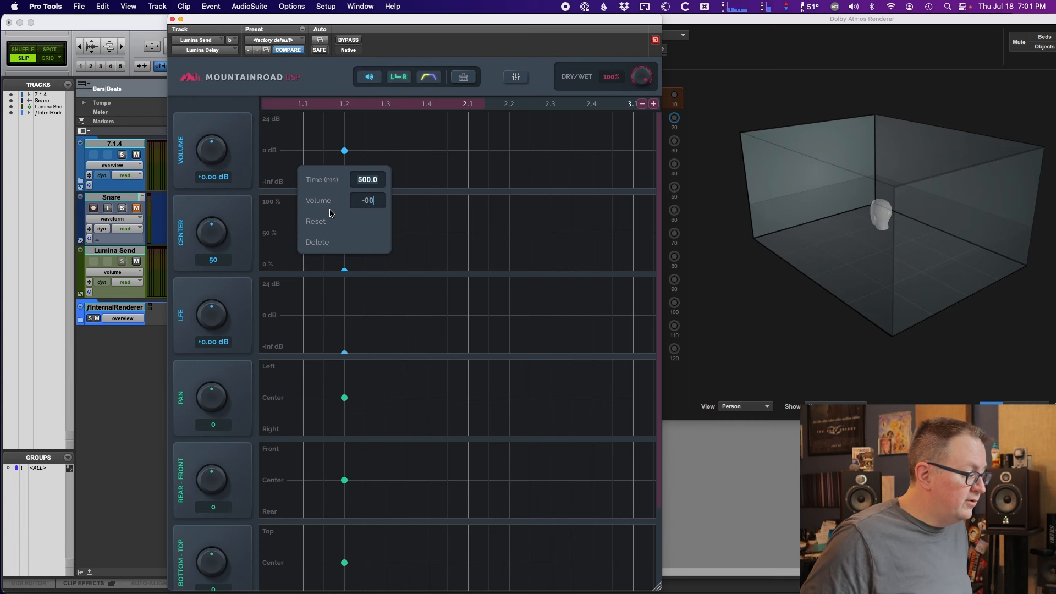
text(-00)
key(Return)
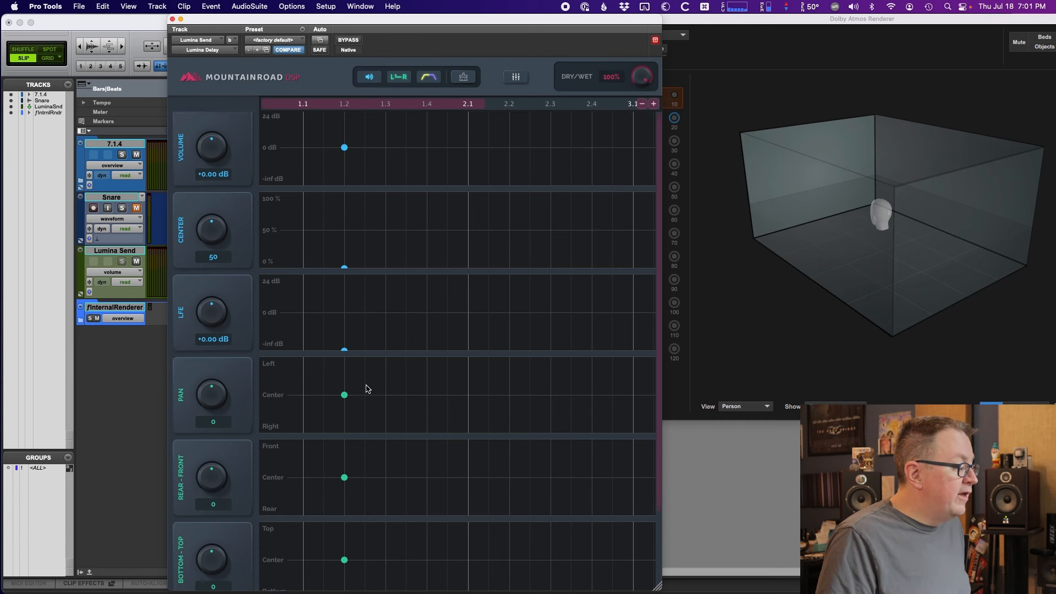
Pan the 1.2 delay point fully left
scroll(367, 389, down, 3)
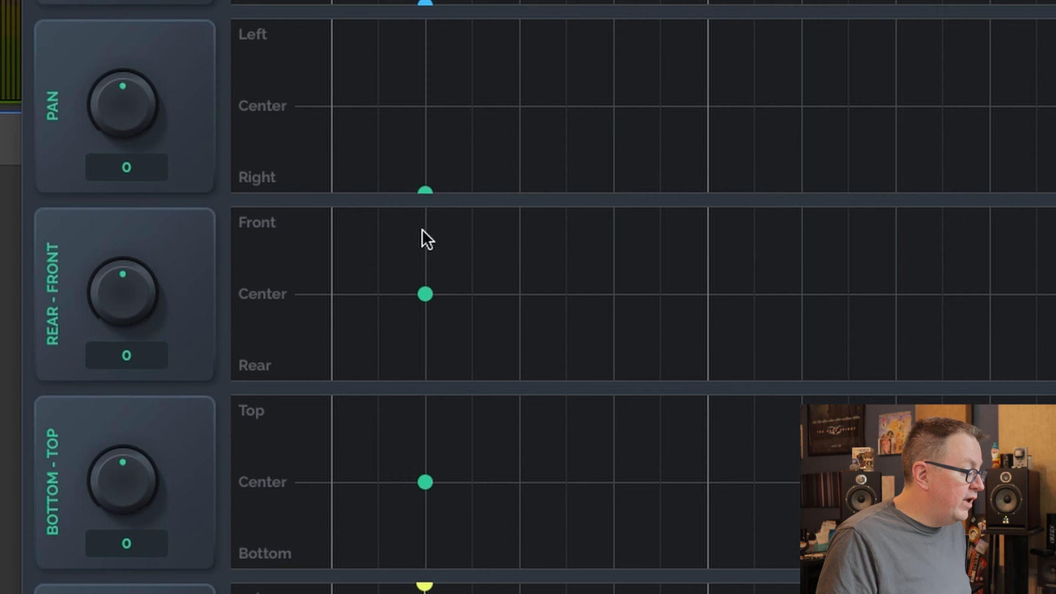
drag(424, 173, 425, 20)
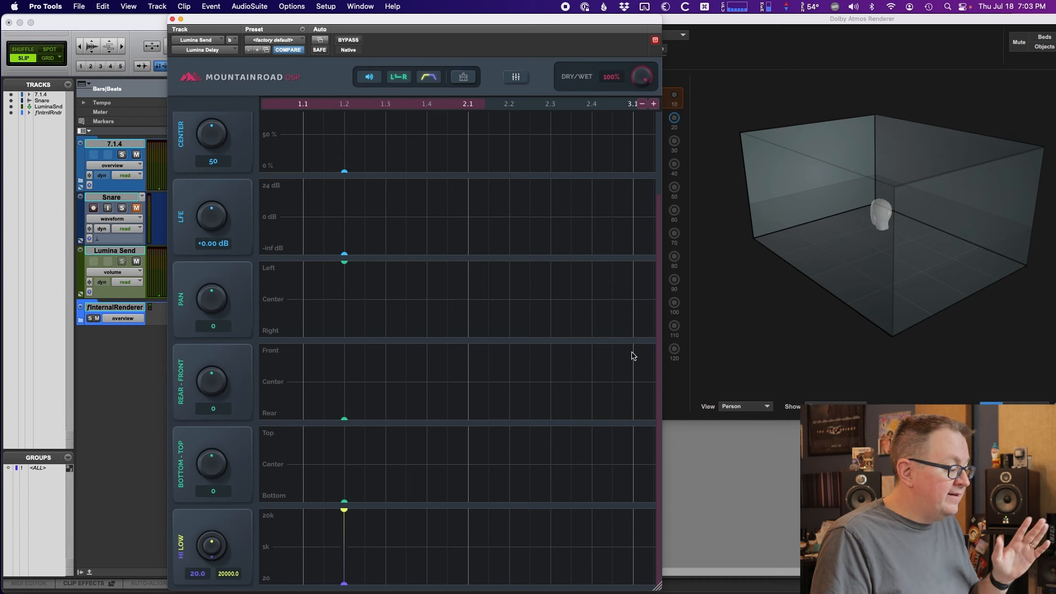
Add delay points at 1.3, 1.4, 2.1 and 2.2 at the Bottom end of the Bottom-Top lane
click(386, 504)
click(428, 505)
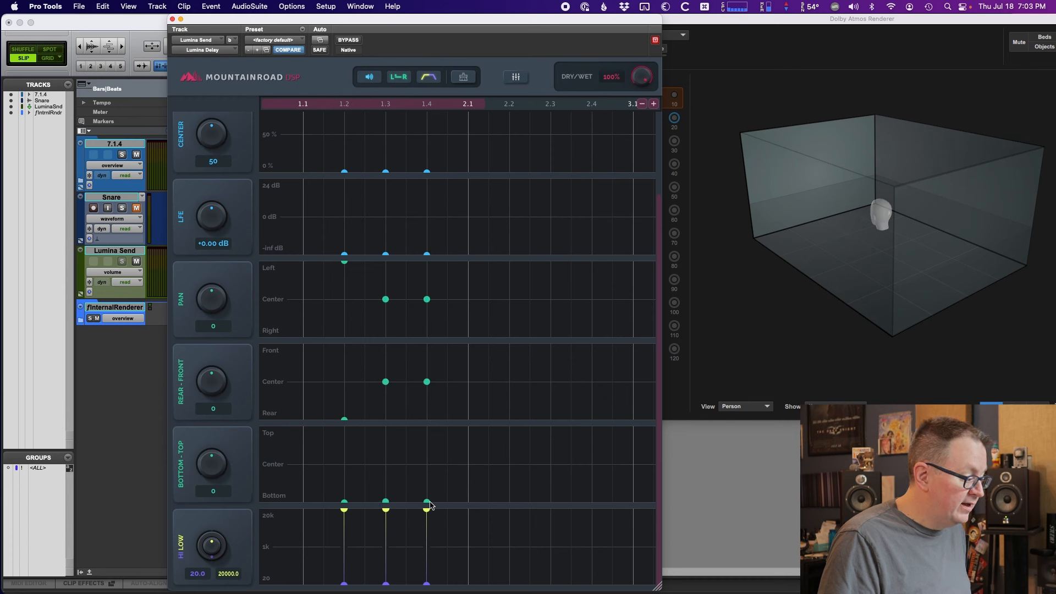
click(469, 504)
click(509, 505)
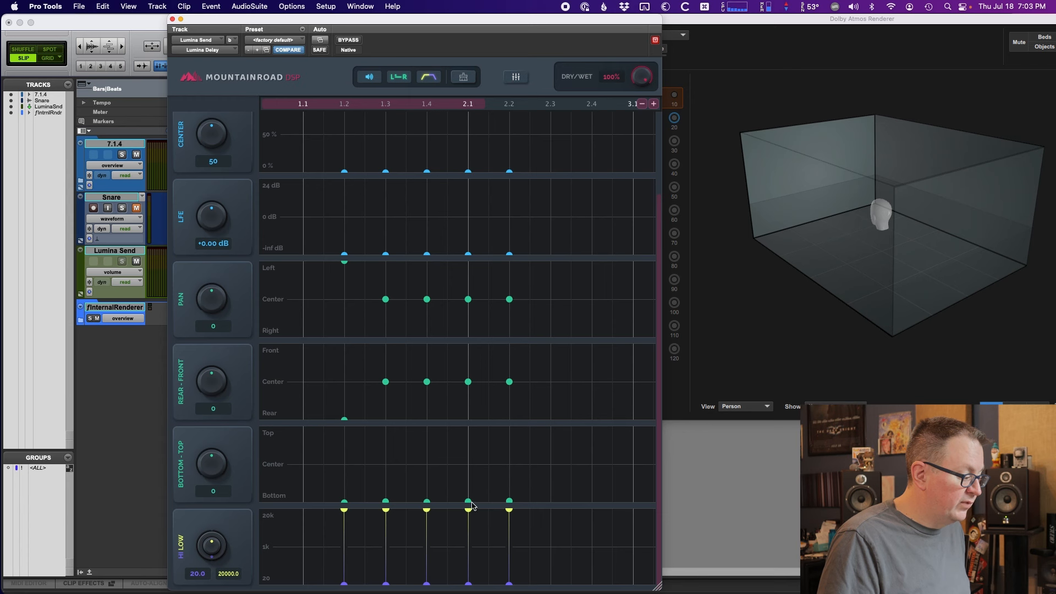
Pan the delay points at 1.3 and 2.1 fully right and those at 1.4 and 2.2 fully left
scroll(470, 514, up, 1)
scroll(469, 510, down, 1)
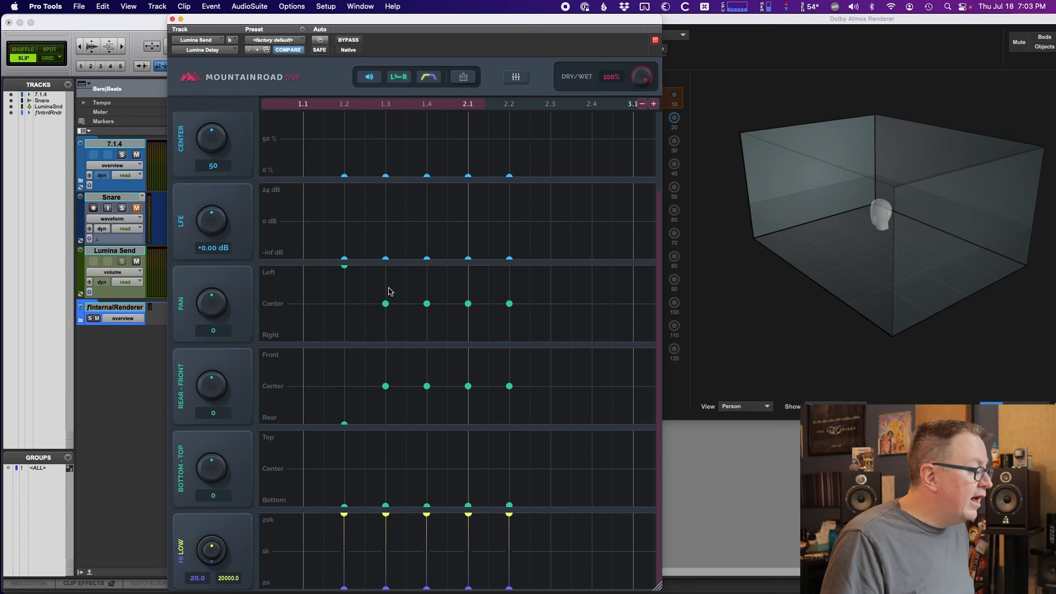
drag(386, 305, 387, 350)
drag(427, 302, 426, 249)
drag(468, 303, 469, 357)
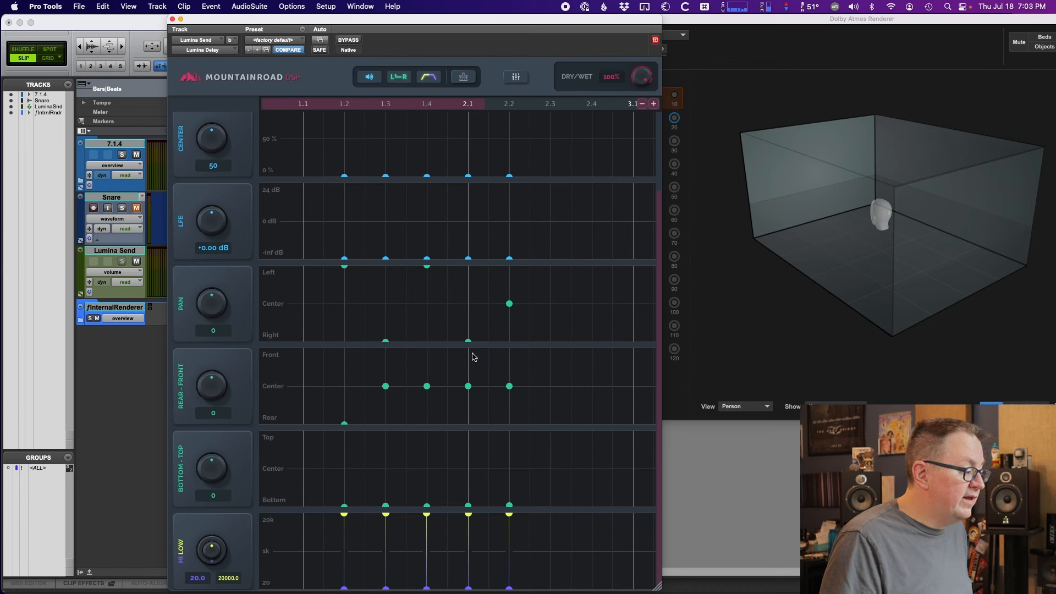
drag(511, 306, 511, 246)
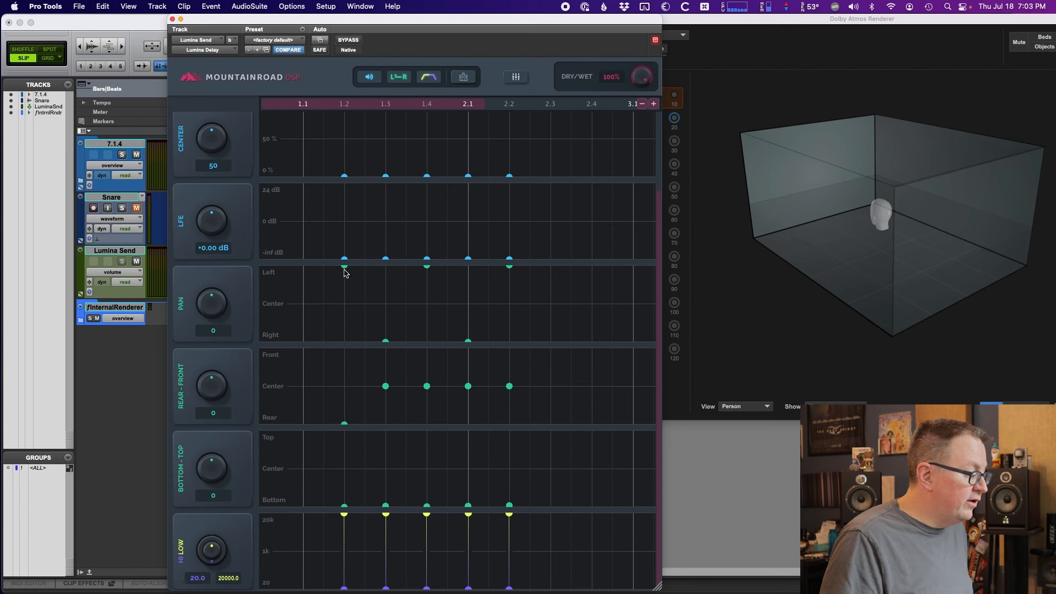
Set the 1.3 point to Front, the 2.1 point to Rear and Top, and the 2.2 point to Front and Top, and play the session
drag(386, 386, 386, 348)
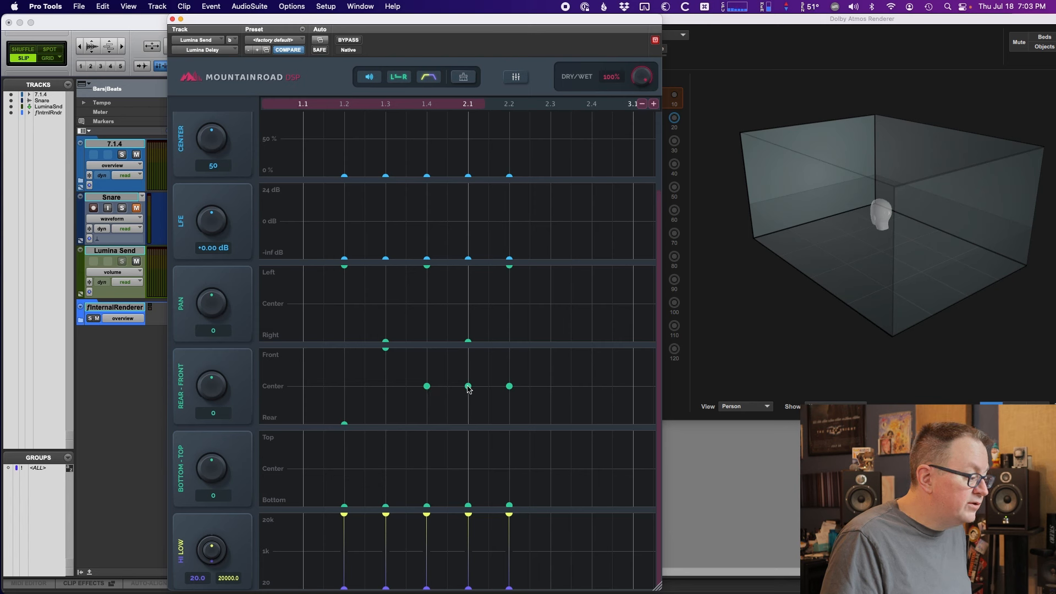
drag(467, 389, 468, 423)
drag(468, 505, 468, 415)
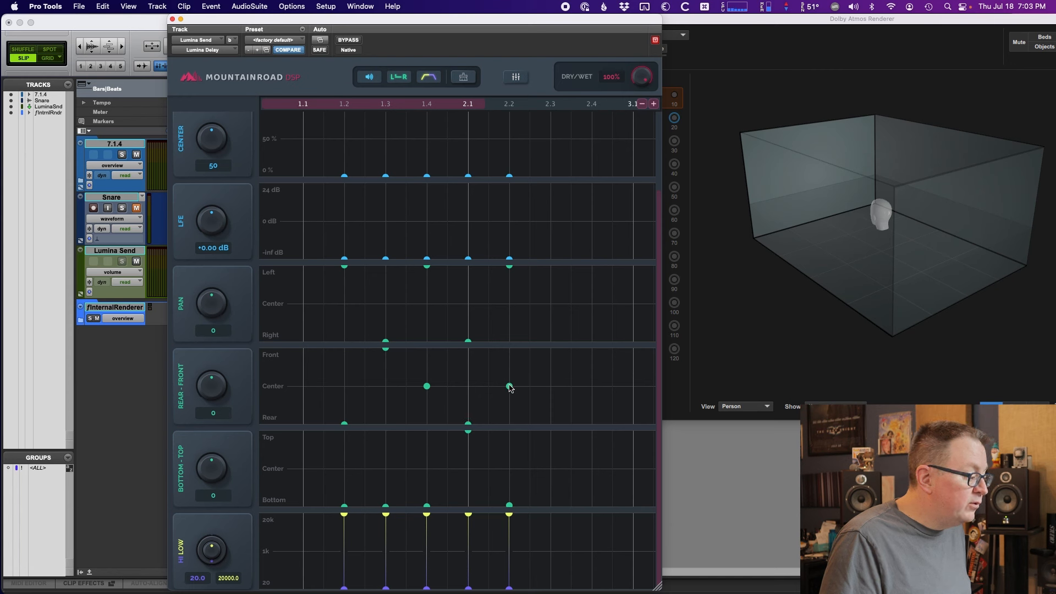
drag(510, 387, 509, 332)
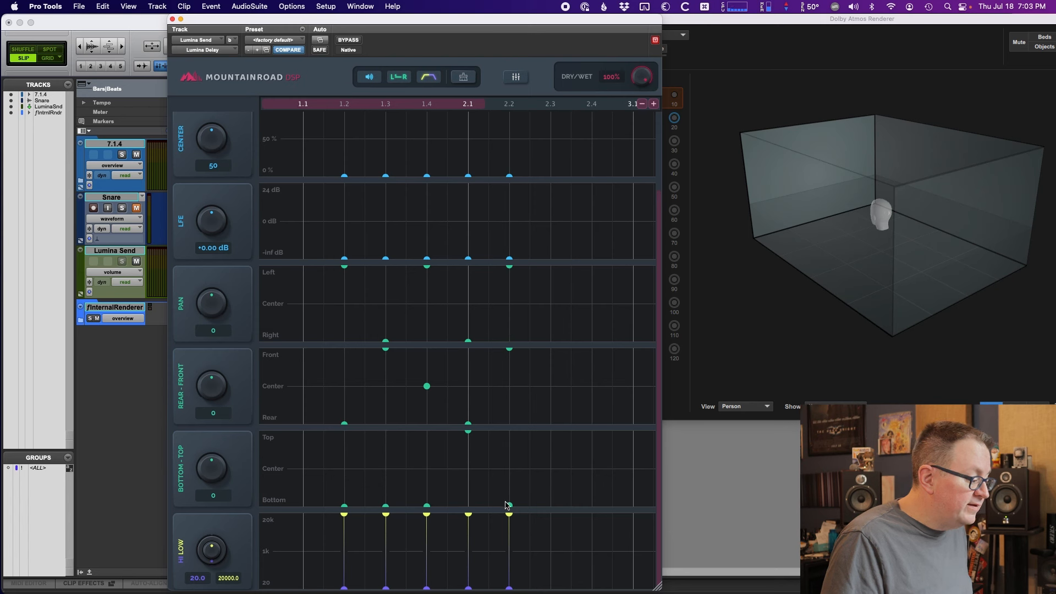
drag(509, 506, 512, 389)
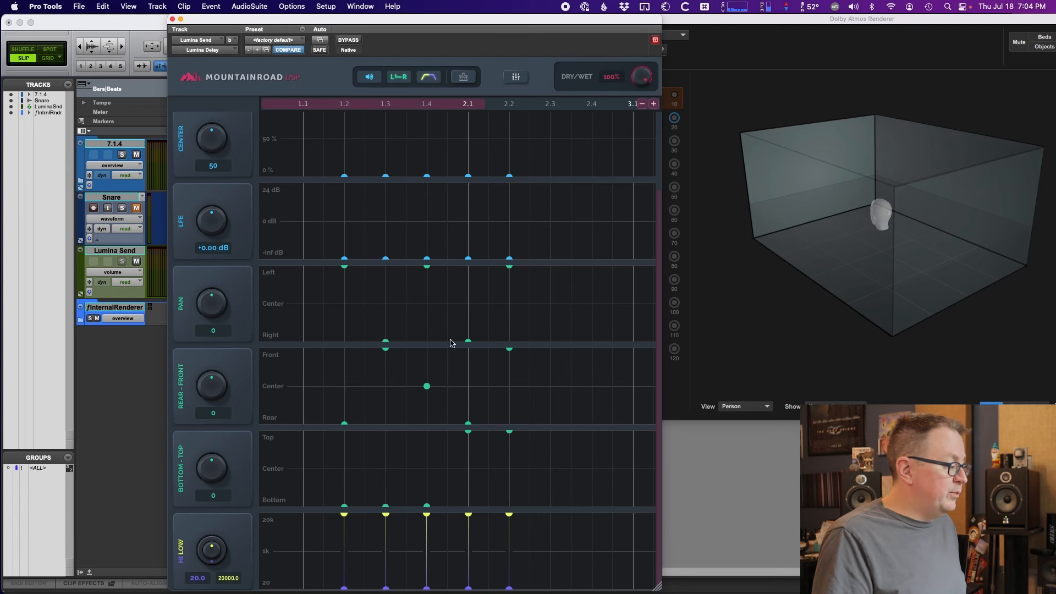
key(space)
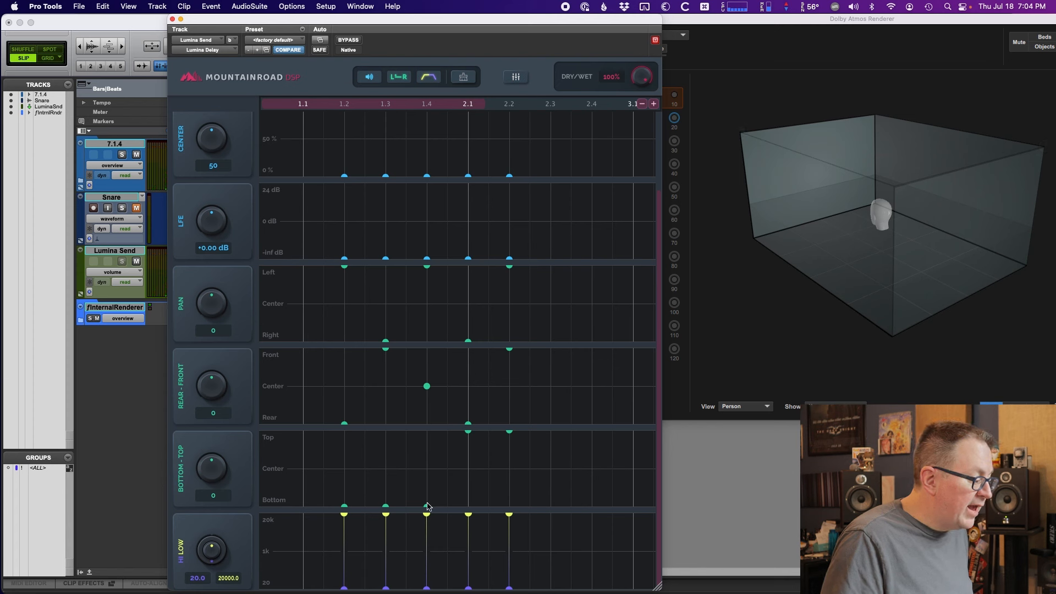
Try raising the 1.4 and 1.2 points slightly above Bottom in the Bottom-Top lane, lowering 1.4 back again, and play the result
drag(429, 508, 429, 493)
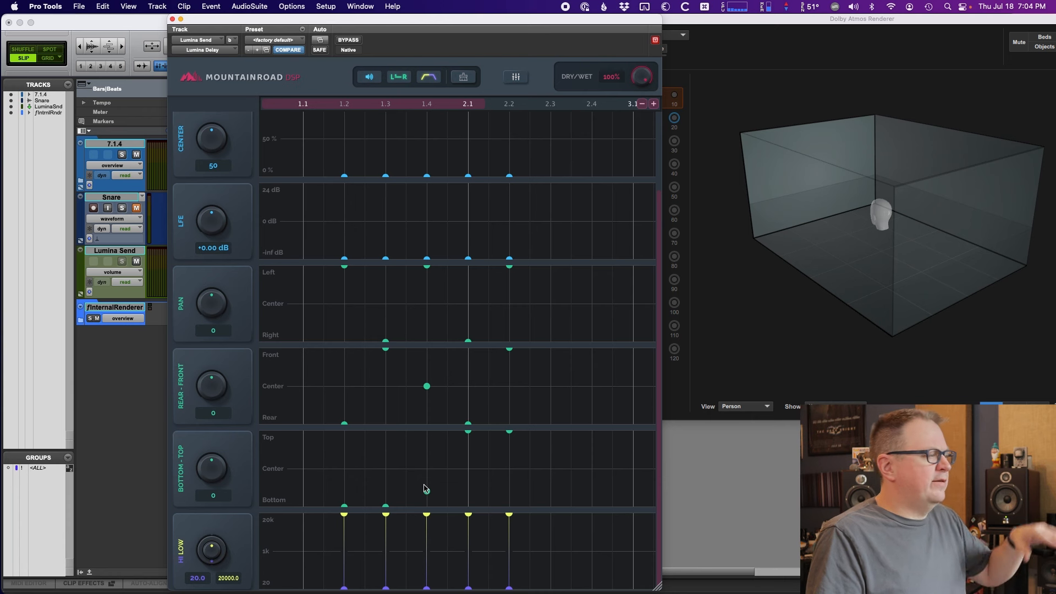
click(426, 489)
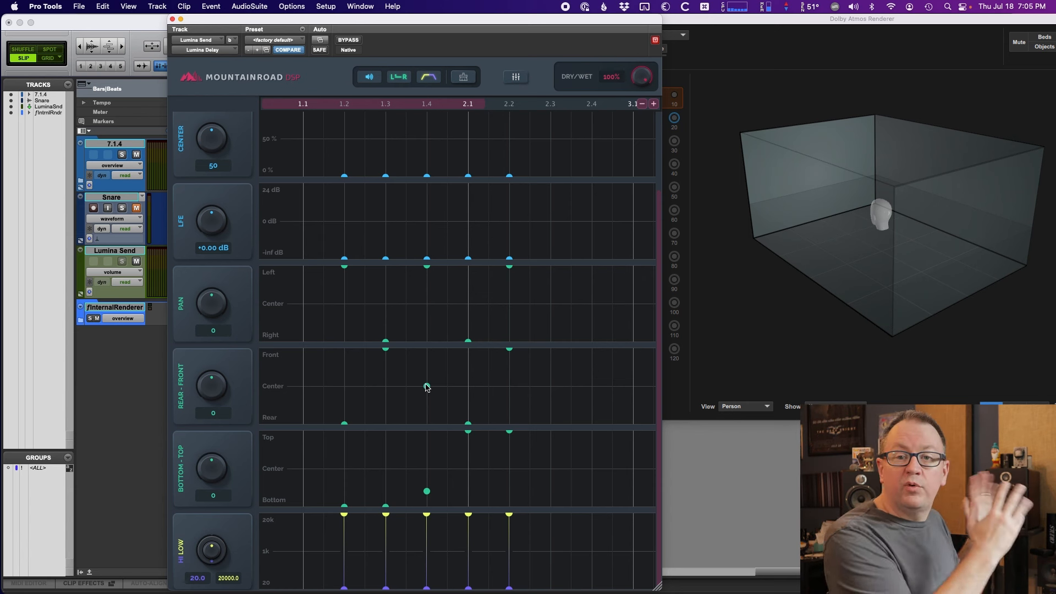
drag(426, 491, 427, 506)
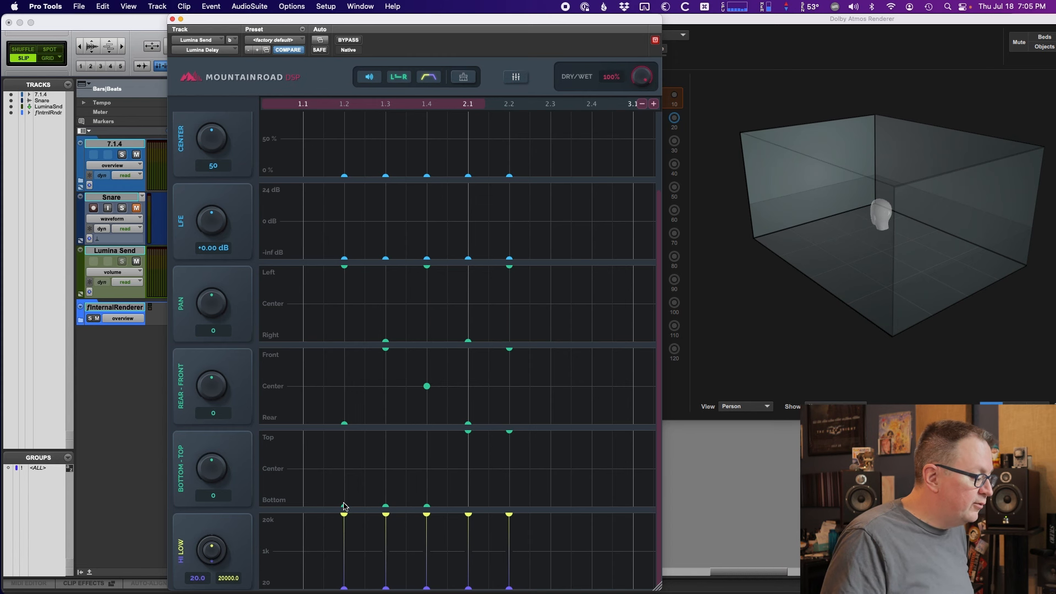
scroll(345, 504, down, 1)
drag(346, 502, 350, 479)
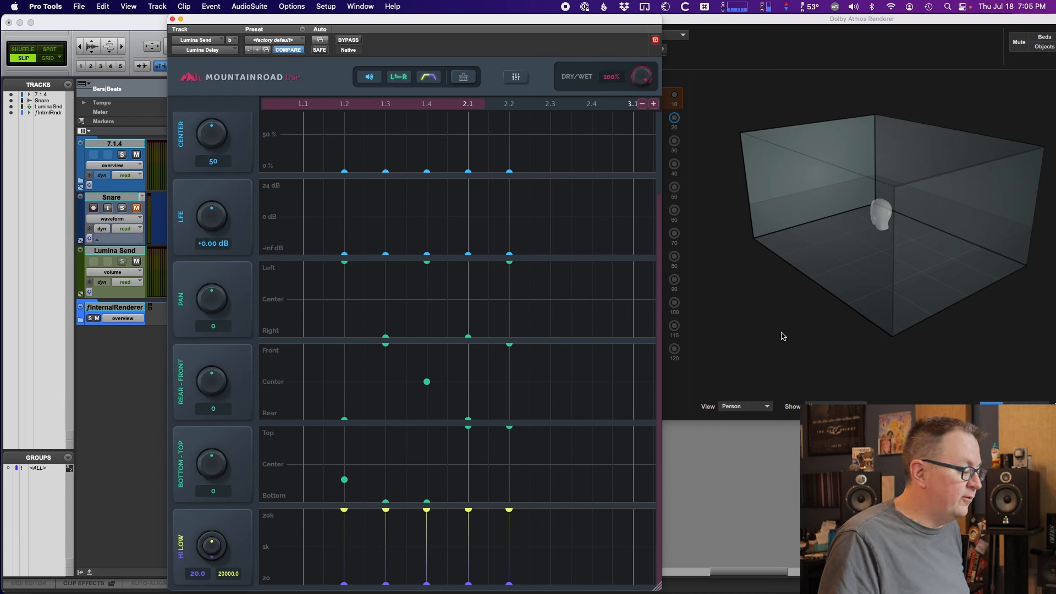
key(space)
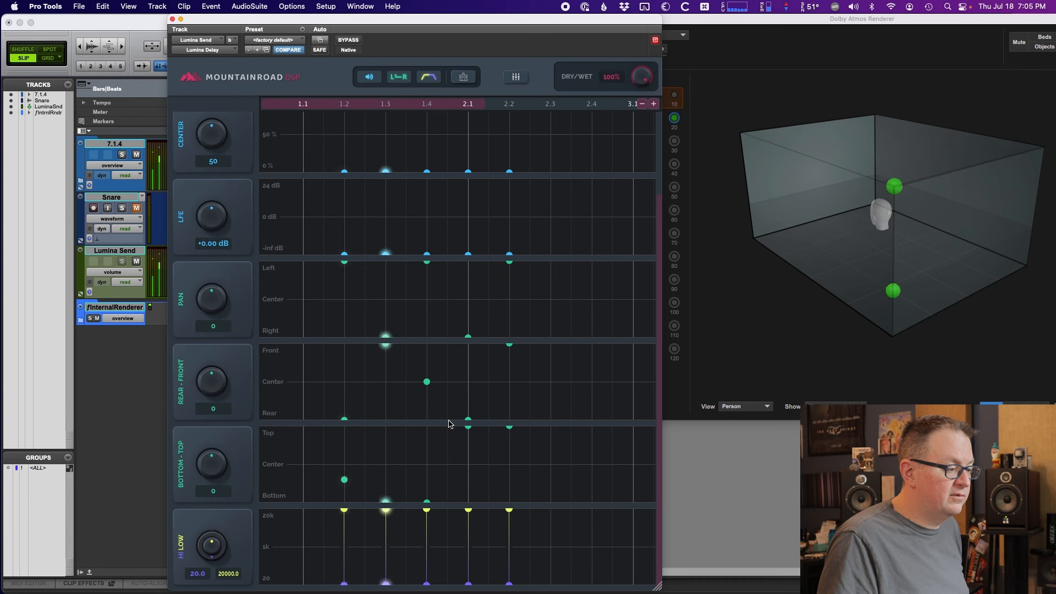
Return the 1.2 point to Bottom, shift the later points earlier to midway 1.2–1.3, midway 1.3–1.4, 1.4 and 2.1, and play the delays
drag(342, 482, 397, 503)
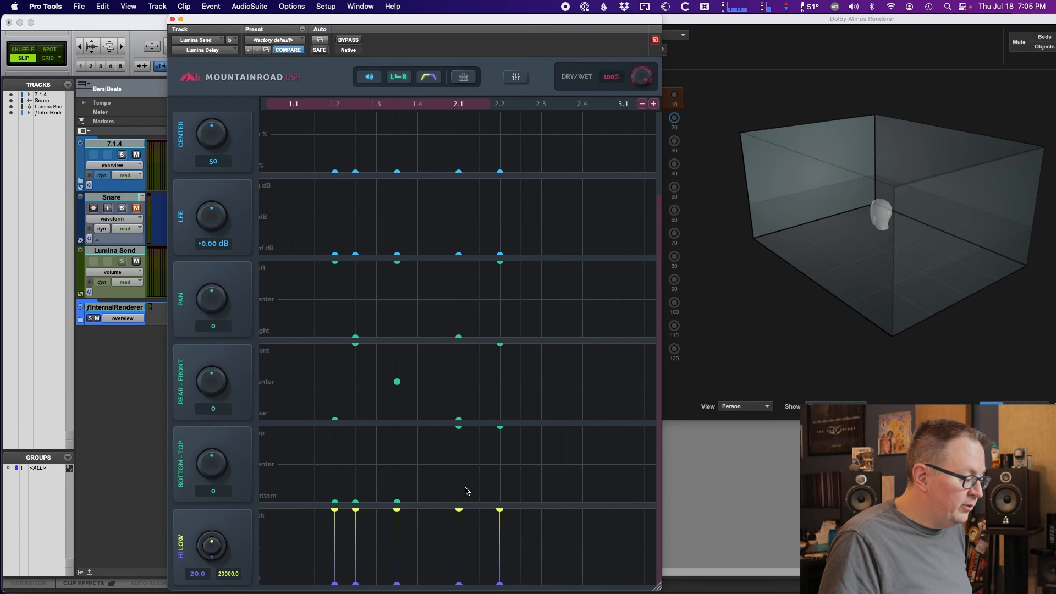
drag(460, 427, 417, 427)
drag(500, 427, 460, 426)
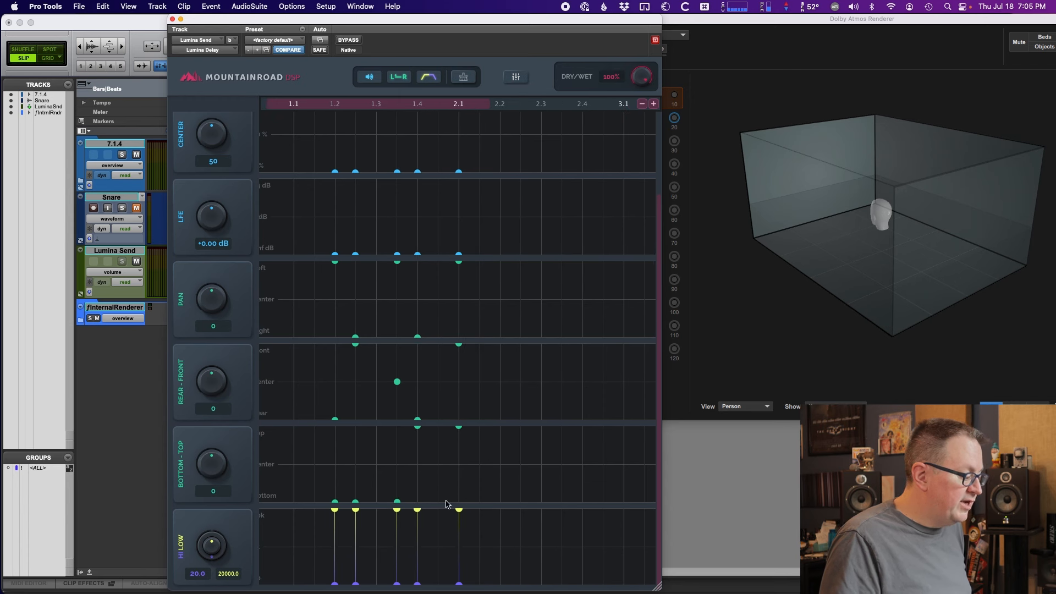
key(space)
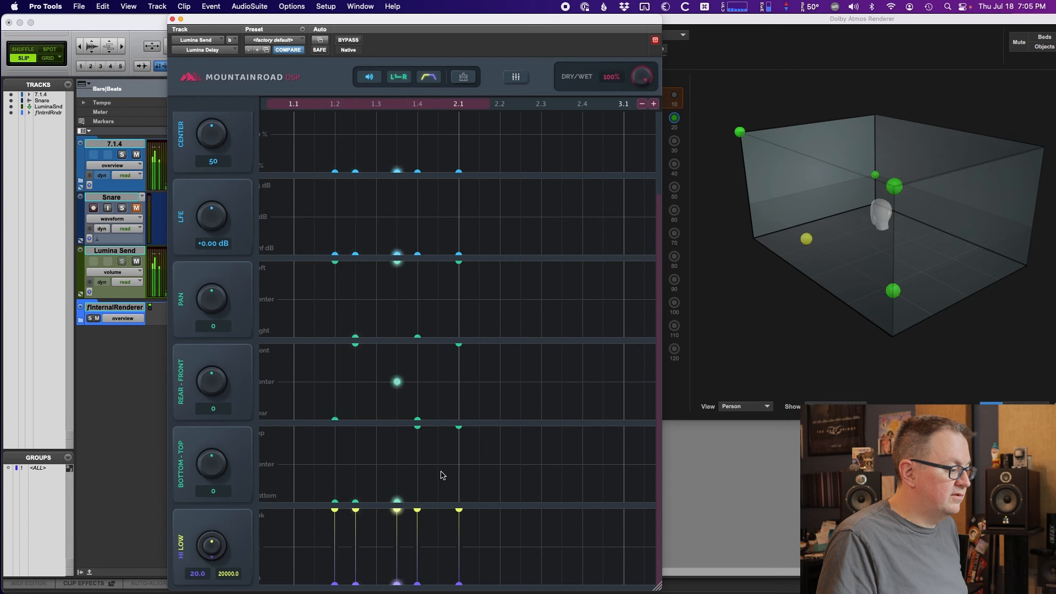
key(space)
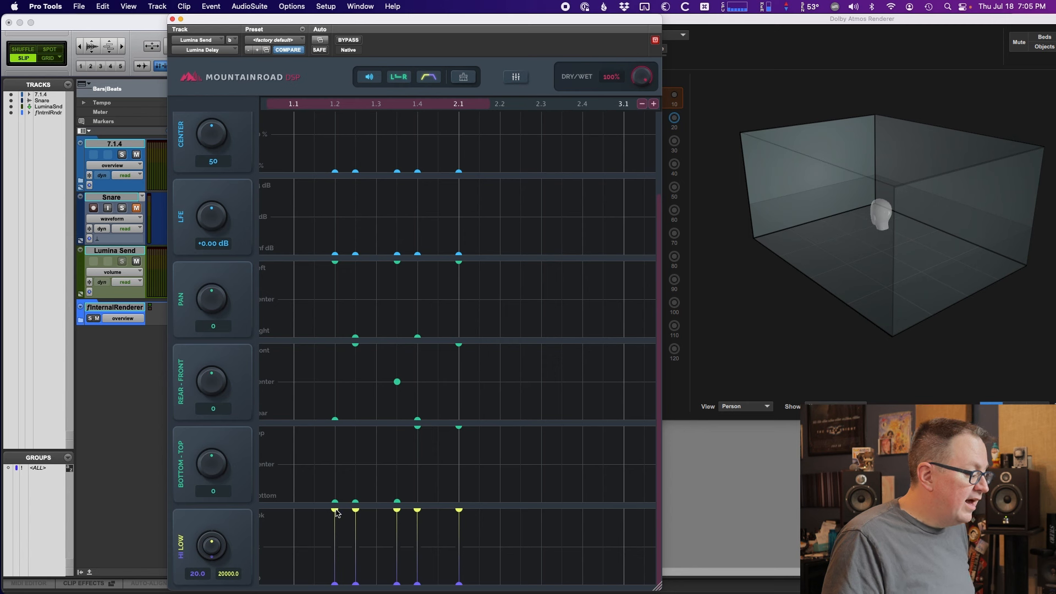
Lower the high-frequency limit progressively from the second to the fifth delay point in the Hi Low lane, and play the result
mouse_move(357, 511)
mouse_down()
mouse_move(356, 524)
mouse_move(397, 522)
mouse_move(398, 540)
mouse_move(418, 532)
mouse_move(417, 548)
mouse_up()
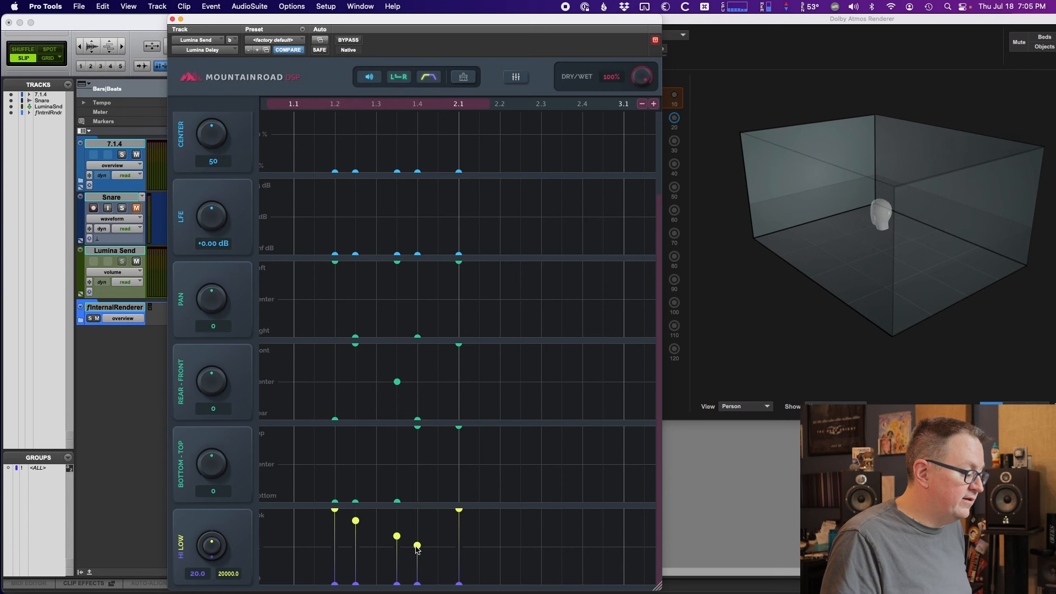
drag(459, 513, 459, 565)
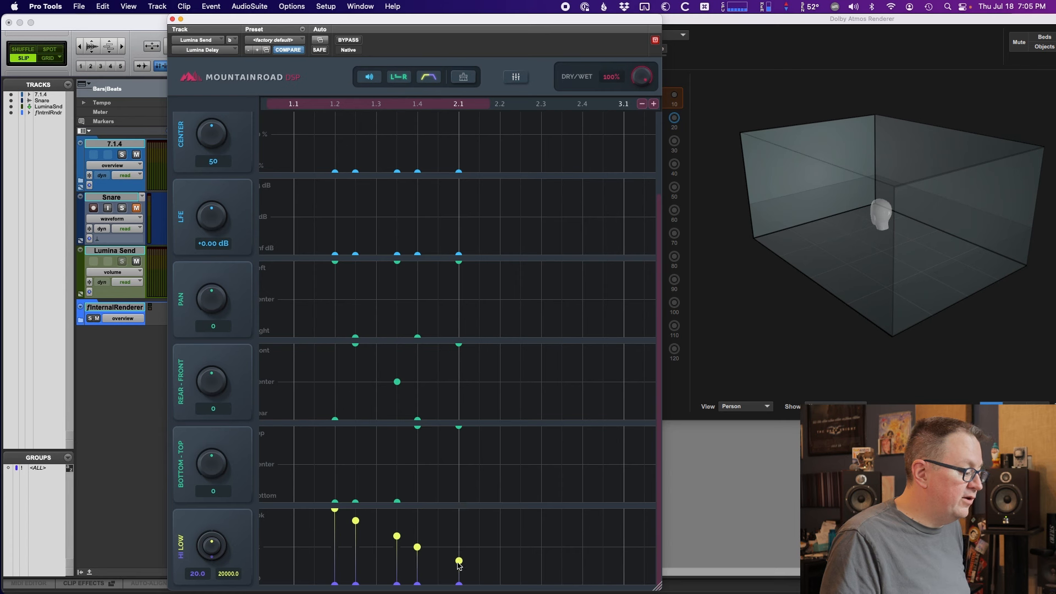
key(space)
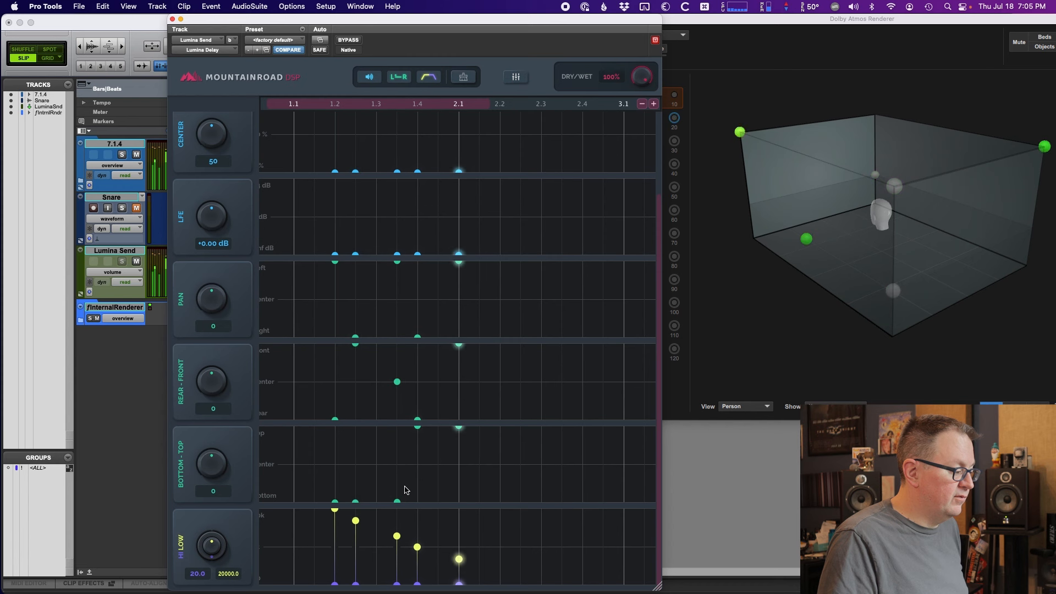
key(space)
Try lower volumes on the second and third points, higher ones on the fourth and fifth, and an overall Volume of -17.27 dB
scroll(434, 472, up, 3)
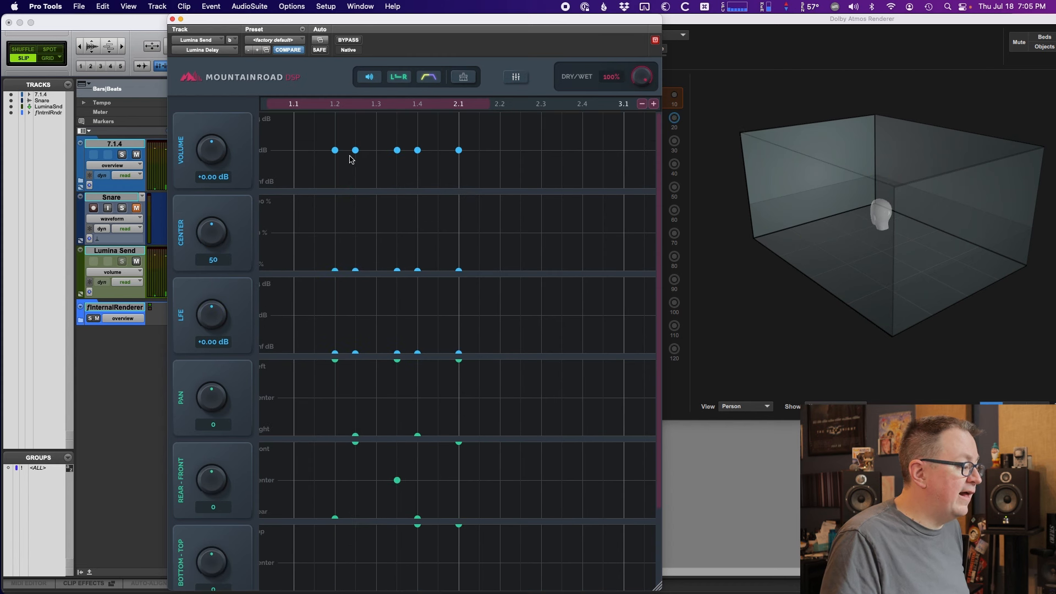
mouse_move(356, 152)
mouse_down()
mouse_move(356, 161)
mouse_move(418, 167)
mouse_move(419, 152)
mouse_move(461, 137)
mouse_up()
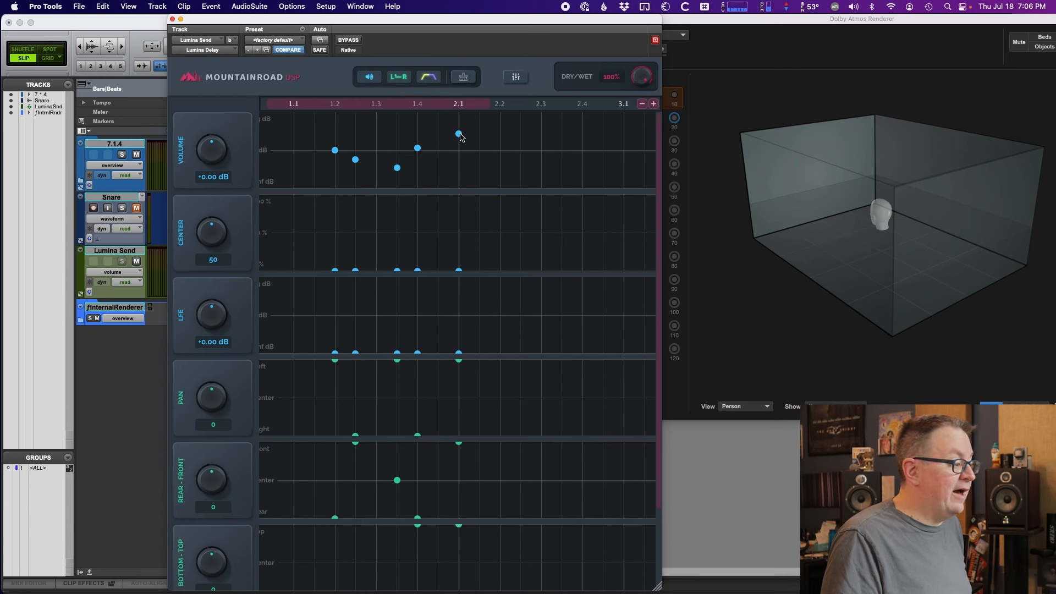
key(space)
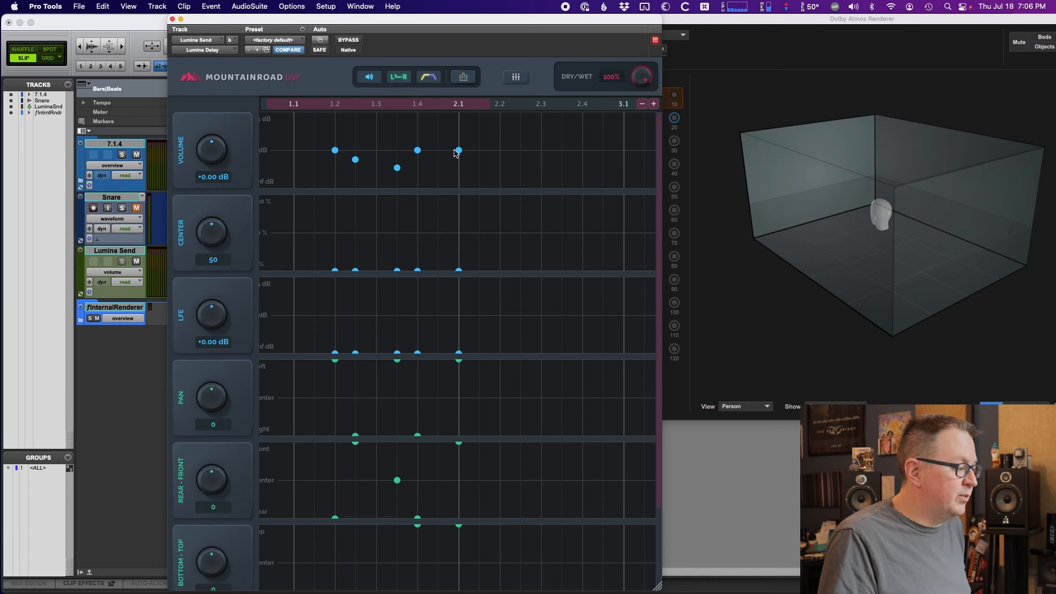
mouse_move(459, 150)
mouse_down()
mouse_move(459, 136)
mouse_move(418, 141)
mouse_up()
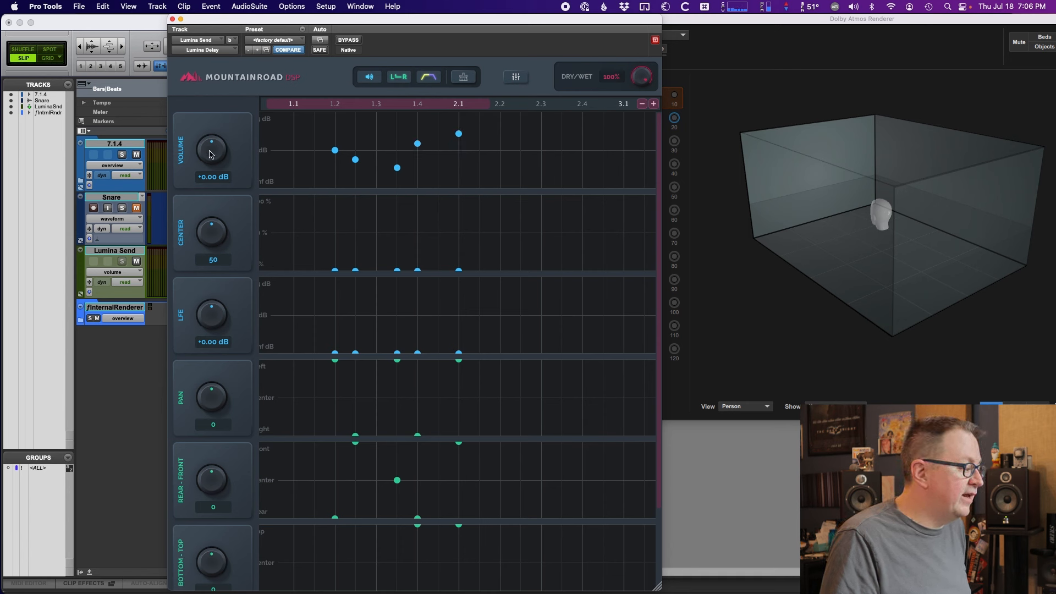
drag(211, 155, 210, 185)
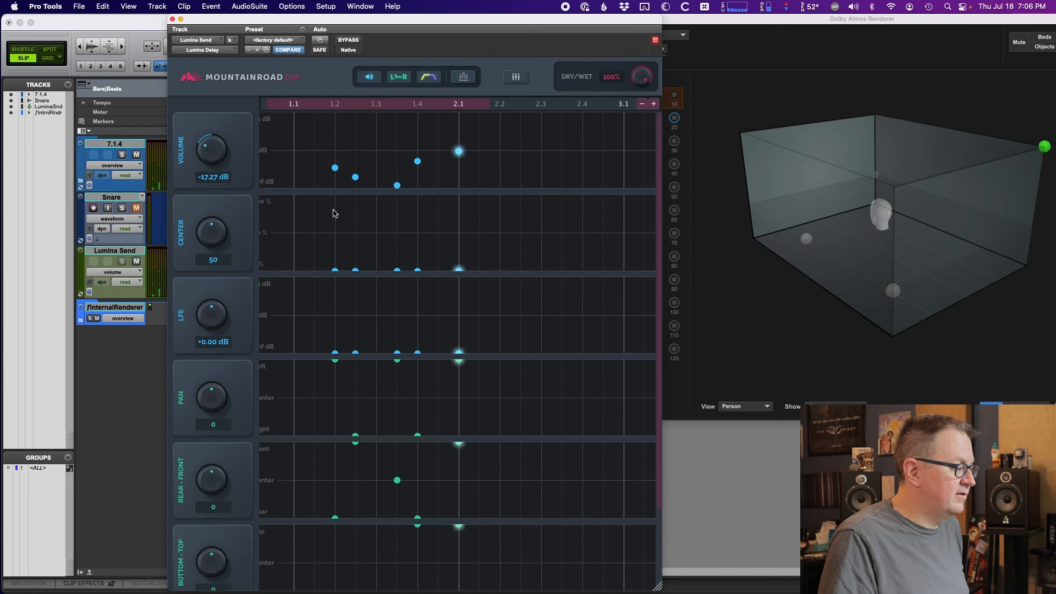
alt+click(216, 157)
Reset the individual volumes of the second through fifth delay points in the Volume lane to 0 dB
drag(418, 143, 418, 150)
drag(458, 133, 459, 144)
right_click(459, 144)
click(431, 215)
right_click(420, 152)
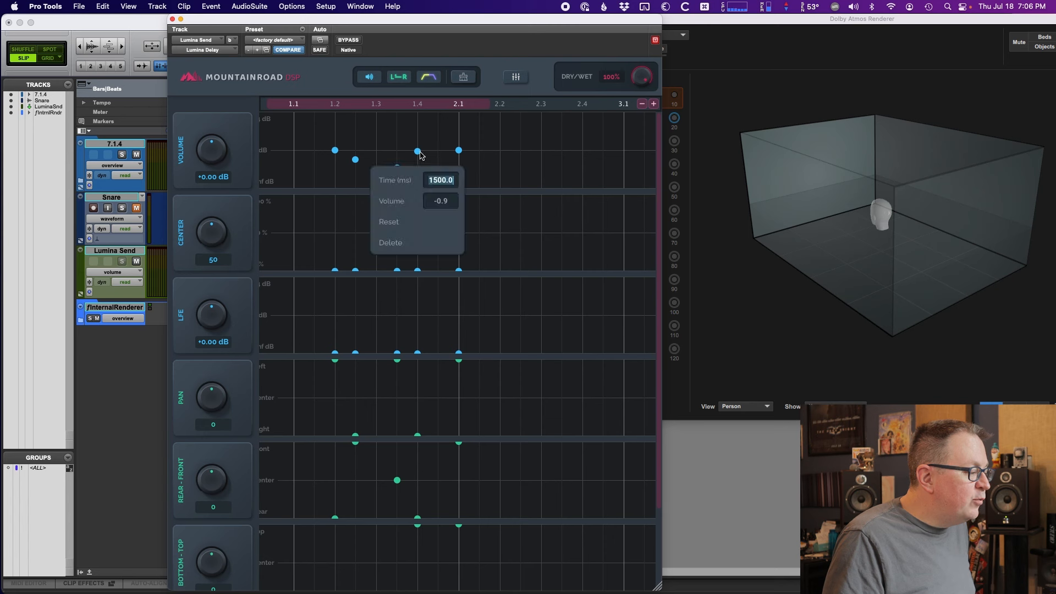
click(407, 221)
right_click(396, 168)
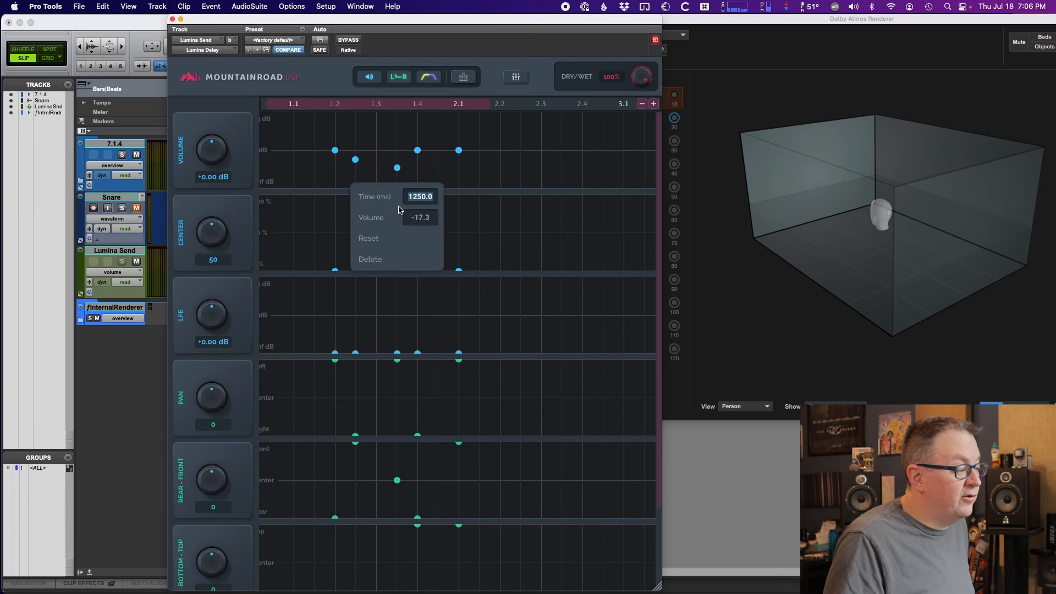
click(391, 237)
right_click(355, 159)
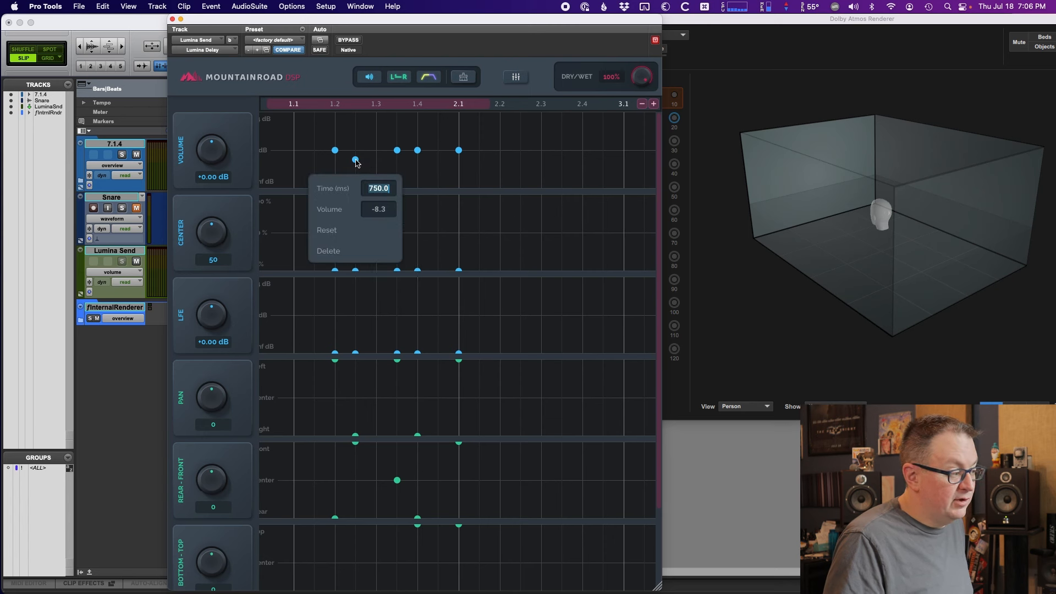
click(352, 229)
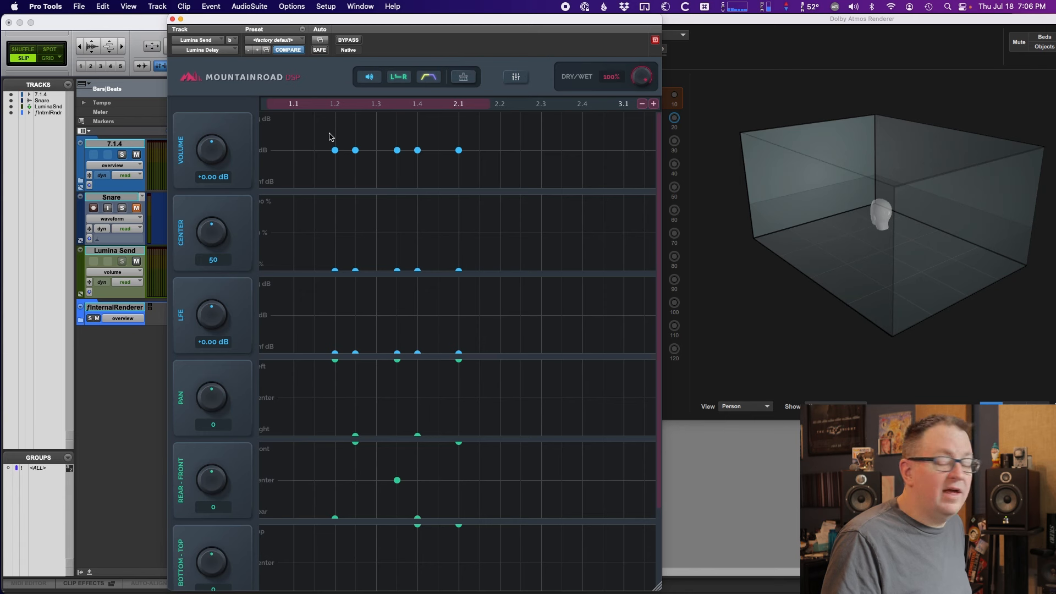
Try lowering the second delay point slightly in the Volume lane, and reset it to 0 dB
scroll(322, 133, left, 1)
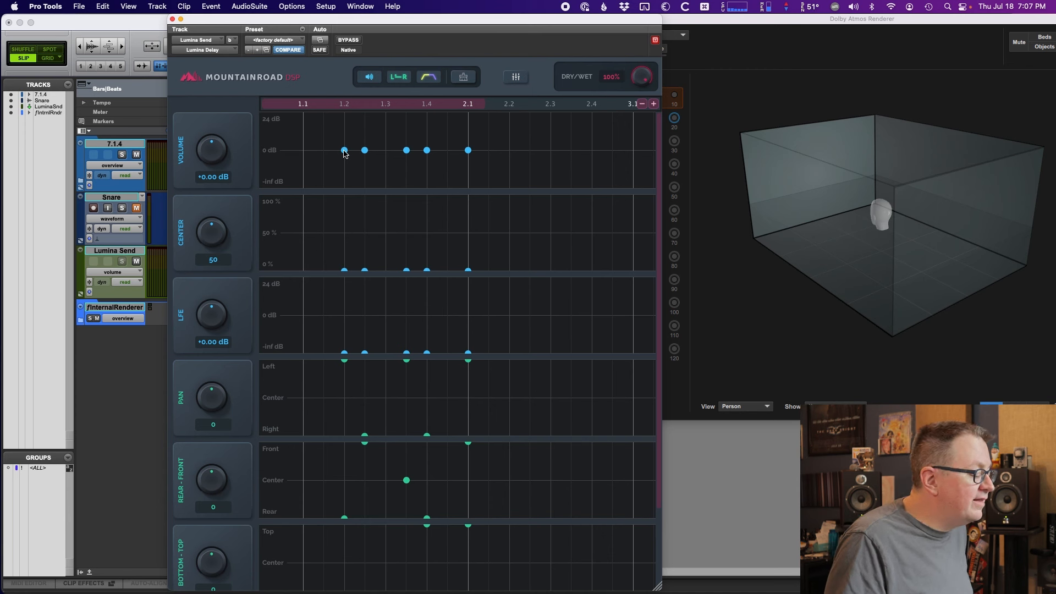
drag(362, 153, 367, 162)
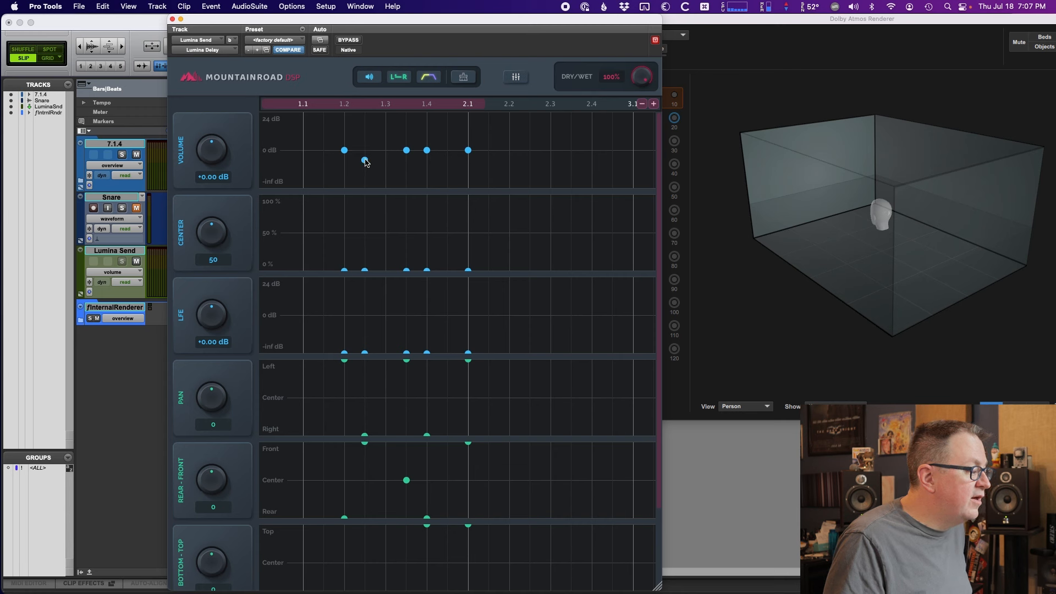
right_click(366, 162)
click(360, 228)
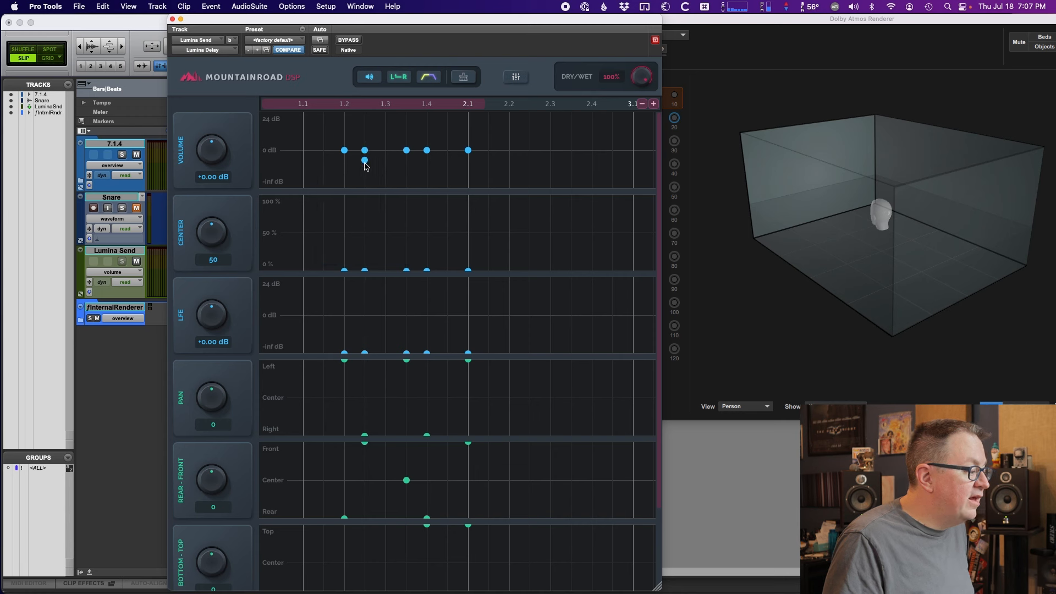
click(383, 170)
drag(386, 165, 364, 164)
right_click(364, 164)
click(369, 231)
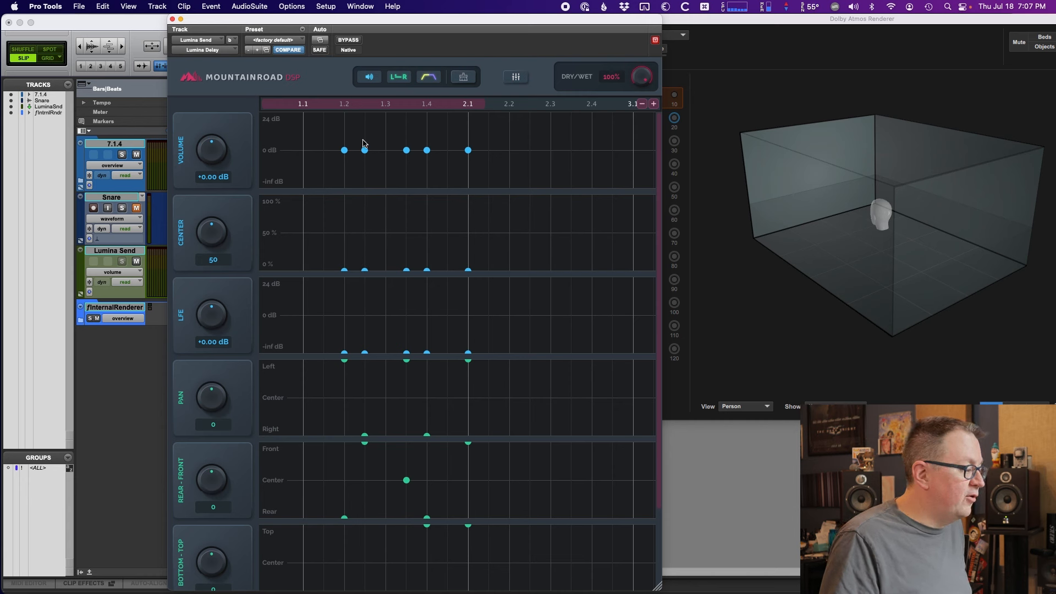
Check the grid settings, cluster the last four delay points off the grid from after 1.2 to slightly past 1.3, and play them
click(516, 77)
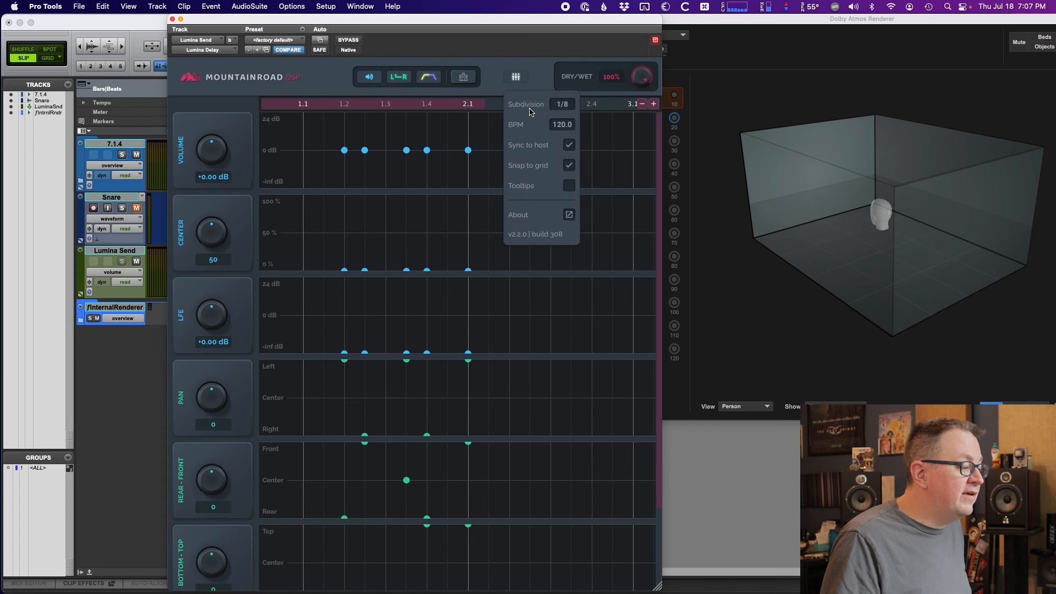
click(399, 168)
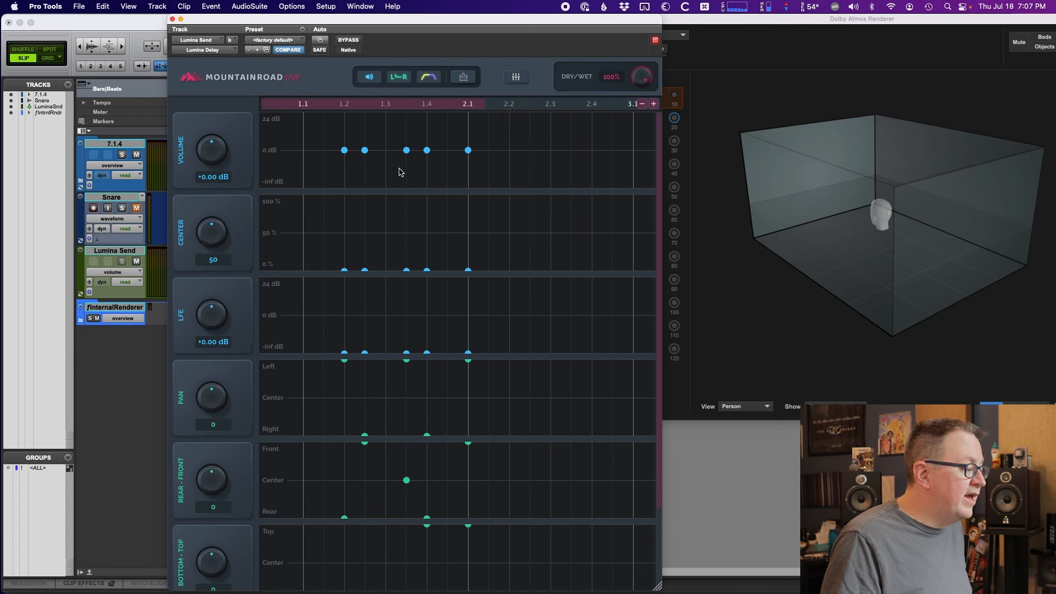
drag(365, 151, 361, 150)
drag(406, 270, 385, 270)
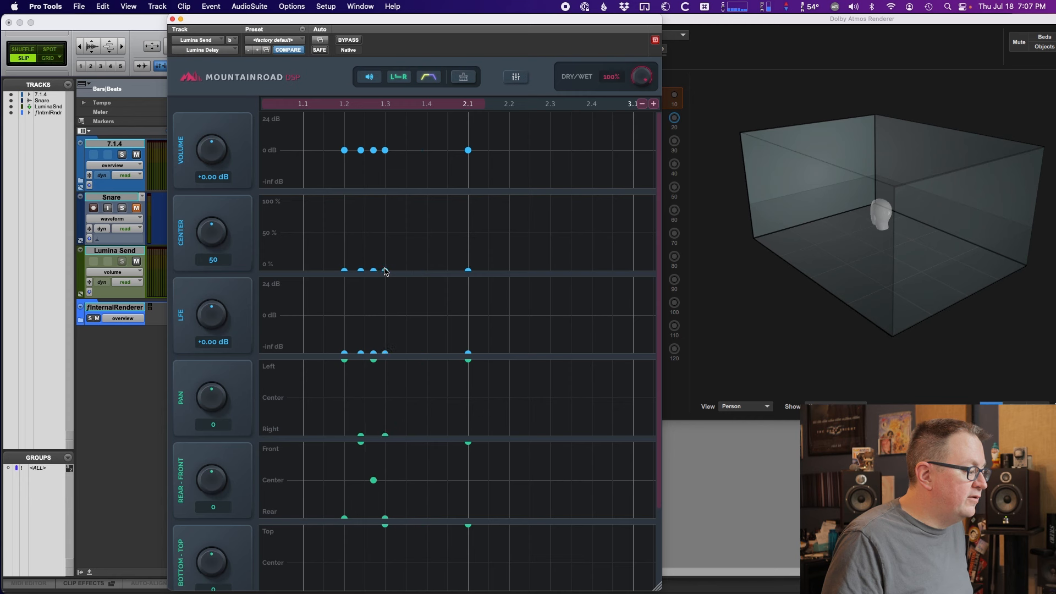
drag(468, 272, 392, 271)
key(space)
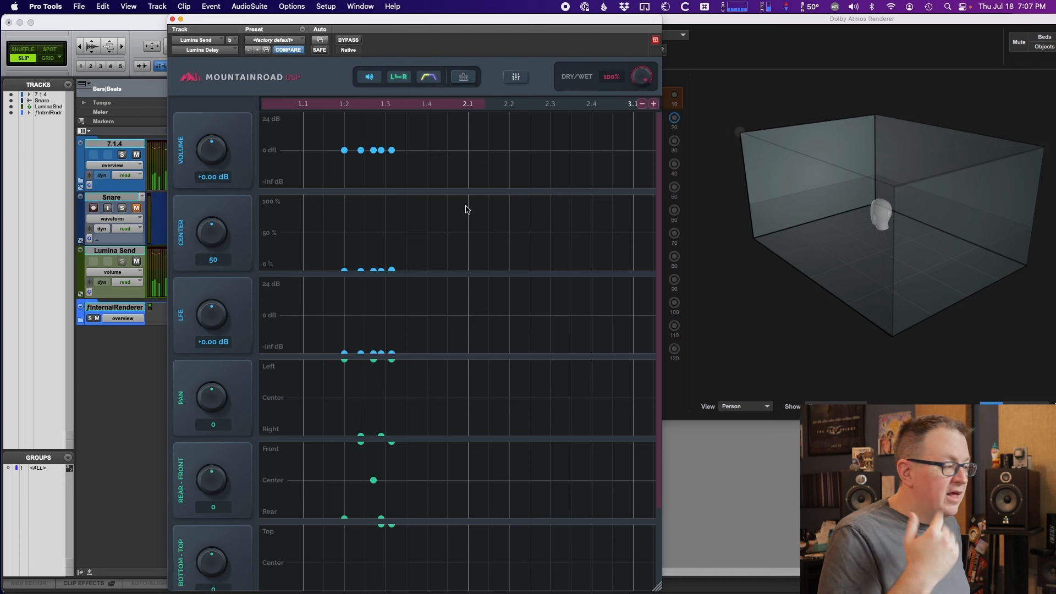
Delete all existing delay points and make sure Snap to grid is on with a 1/8 subdivision
scroll(407, 360, down, 3)
scroll(407, 360, up, 3)
scroll(386, 370, down, 3)
click(462, 78)
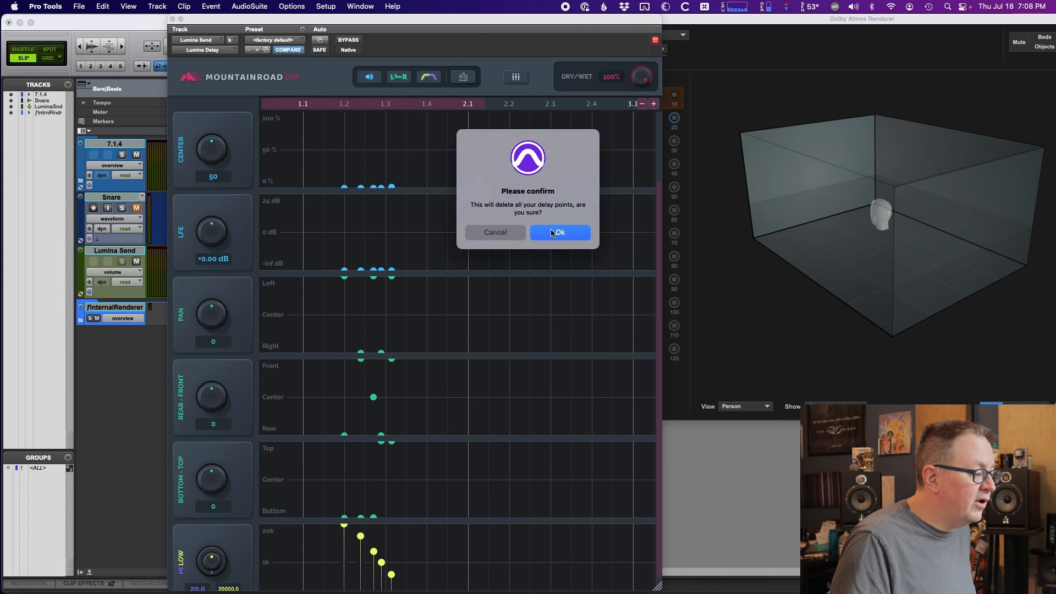
click(570, 232)
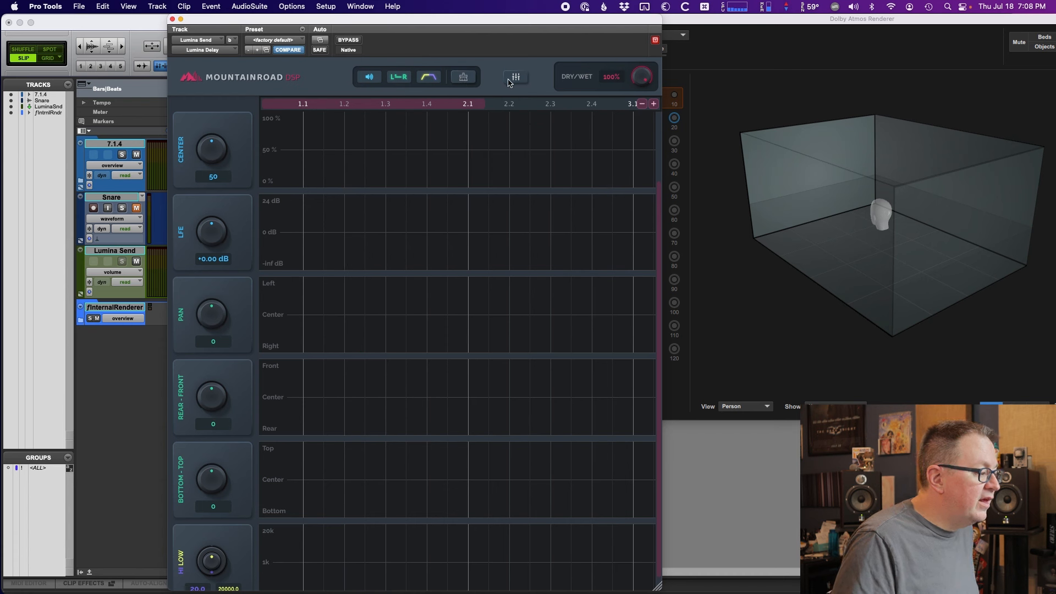
click(516, 77)
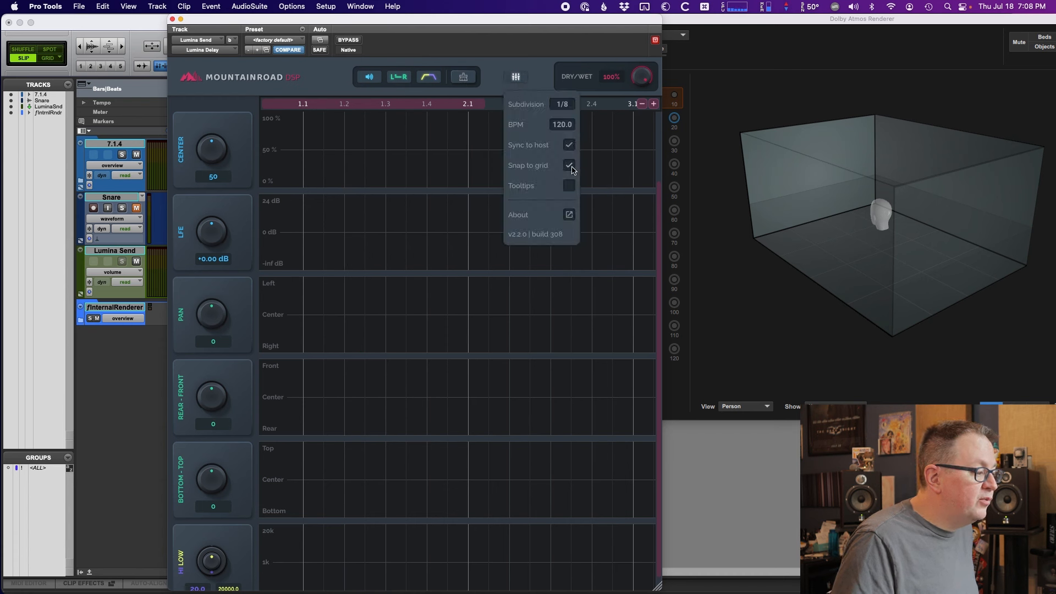
click(363, 324)
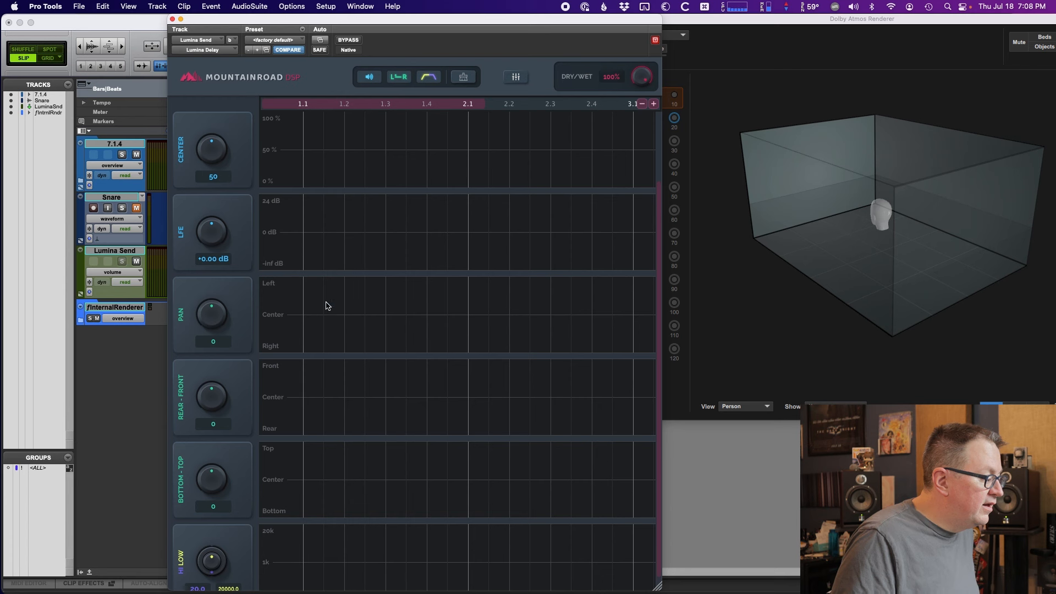
Add six delay points on consecutive 1/8 grid lines through 1.4, panning the first three Left, the fourth Center and the last two Right
click(324, 351)
click(344, 353)
mouse_move(385, 350)
mouse_down()
mouse_move(324, 369)
mouse_move(340, 351)
mouse_move(337, 255)
mouse_up()
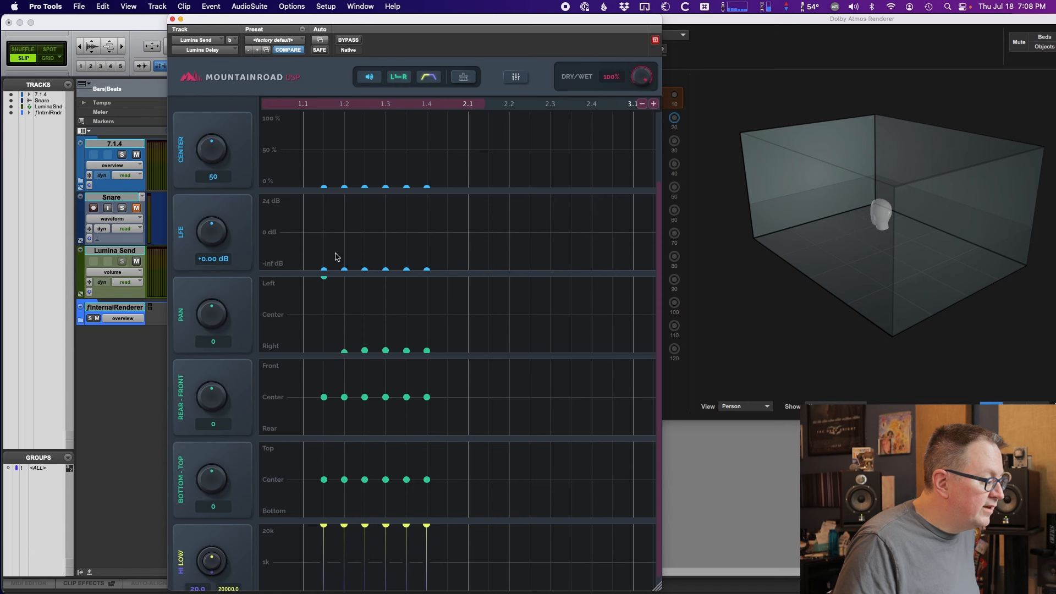
drag(345, 350, 352, 259)
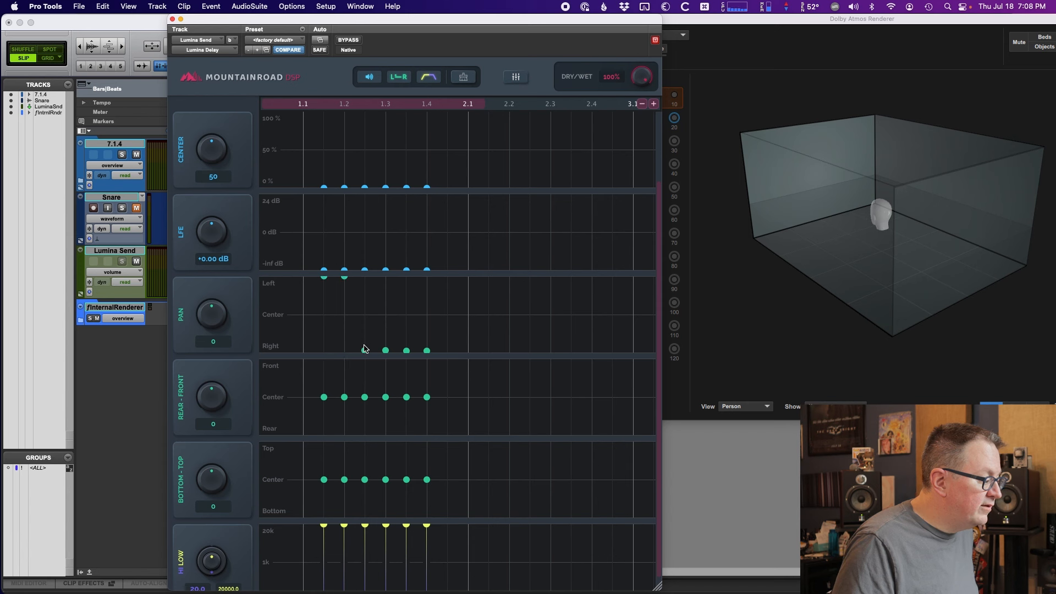
drag(365, 353, 370, 252)
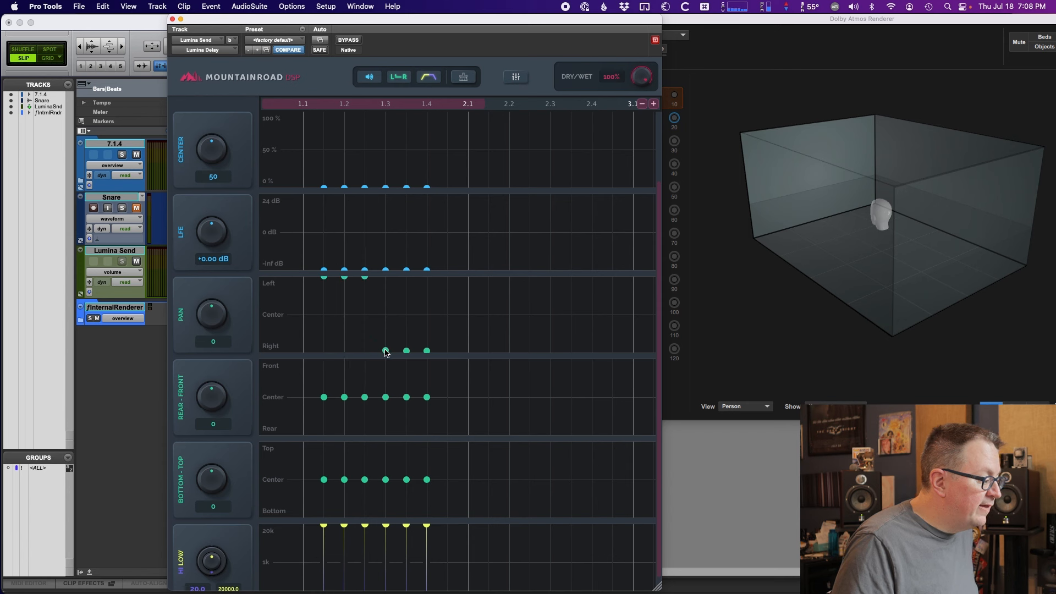
right_click(386, 353)
click(367, 399)
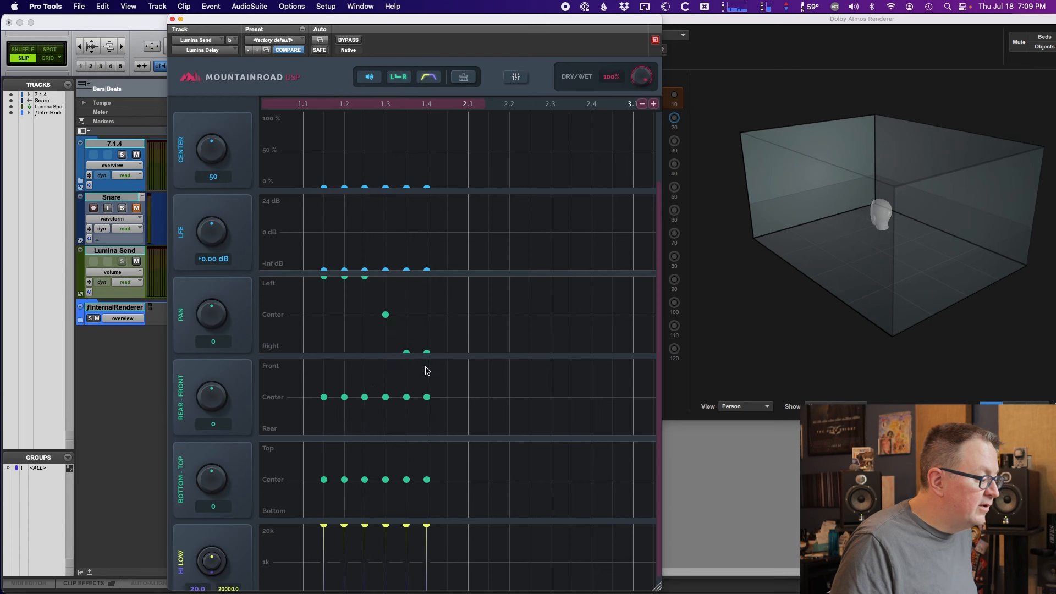
Add five more delay points on the following grid lines in the Pan lane: seventh Right, eighth and ninth Left, tenth and eleventh Right
click(447, 352)
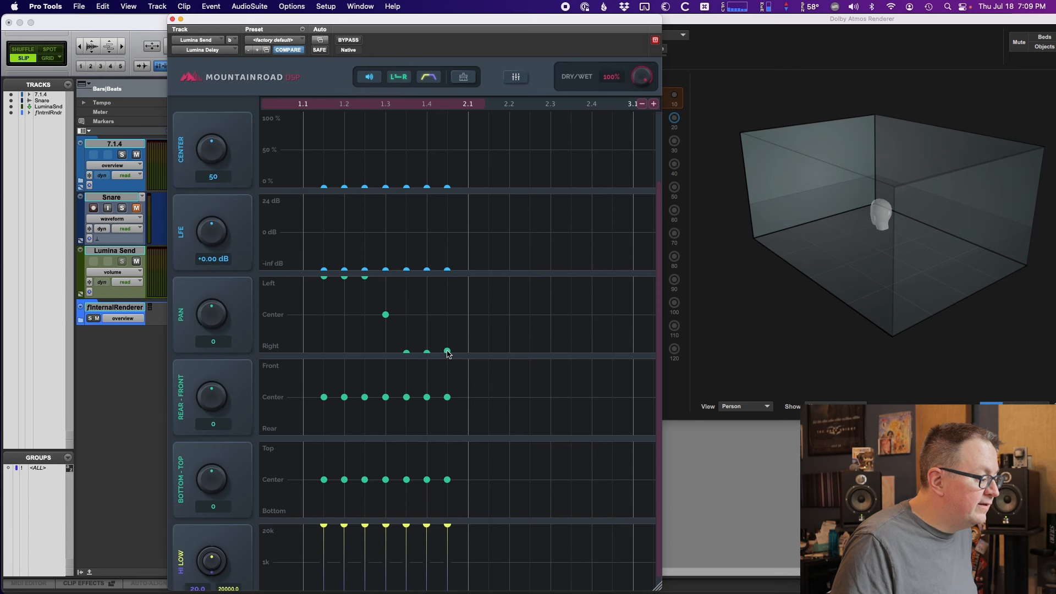
click(468, 276)
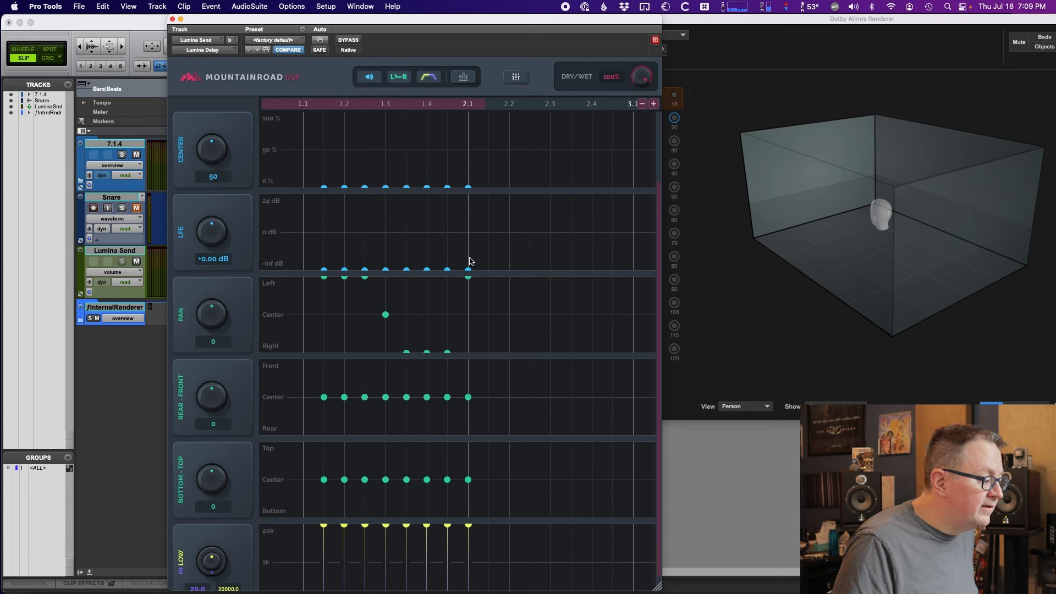
click(489, 277)
click(509, 352)
click(530, 353)
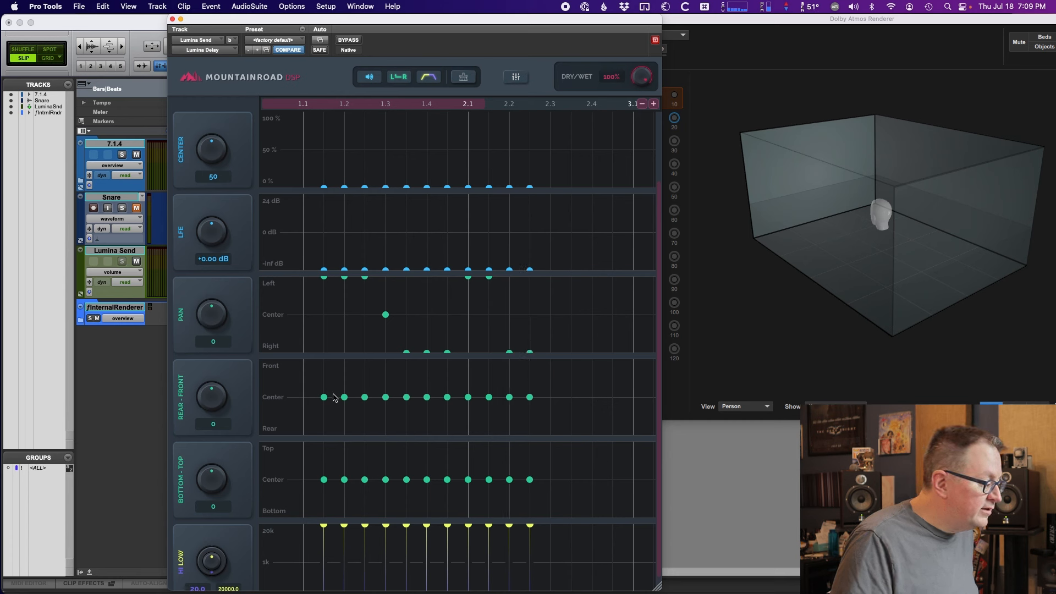
In the Rear-Front lane, move points one, seven, eight and eleven to Front and points three, four, five, nine and ten to Rear
drag(324, 398, 324, 352)
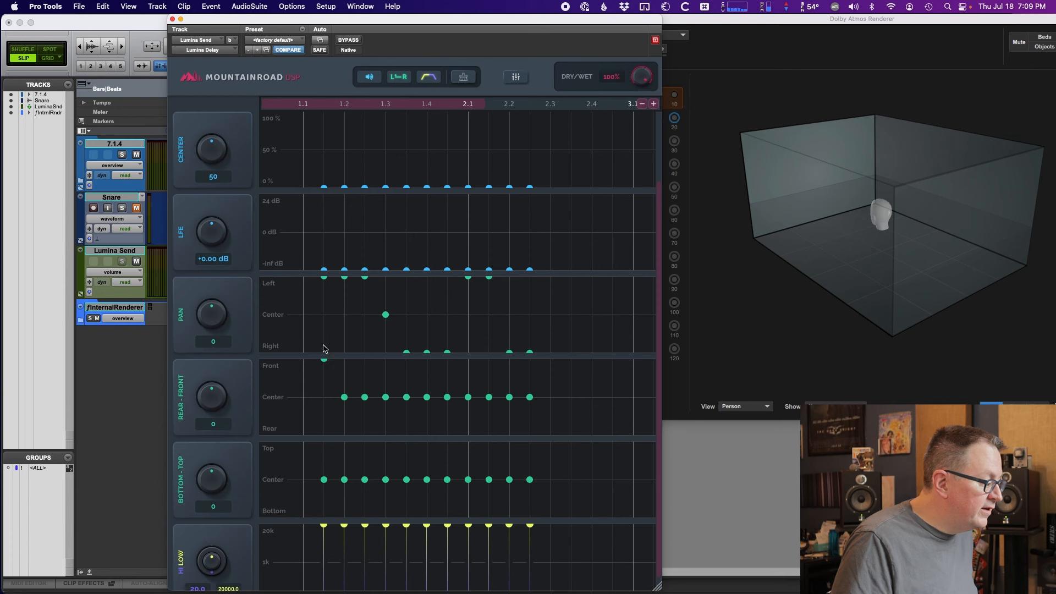
drag(367, 400, 365, 473)
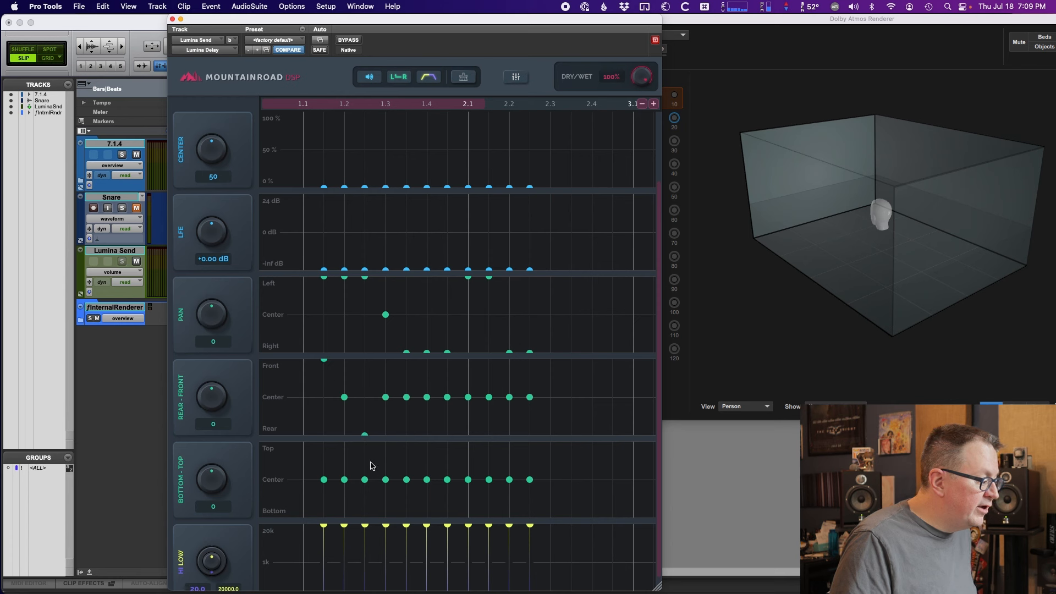
drag(385, 398, 390, 458)
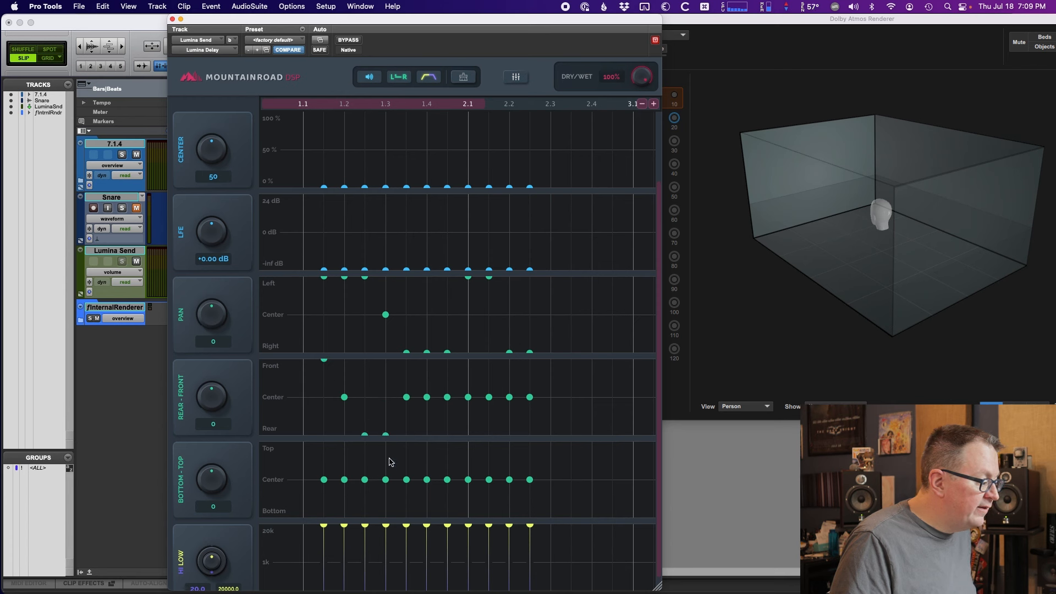
drag(407, 398, 412, 476)
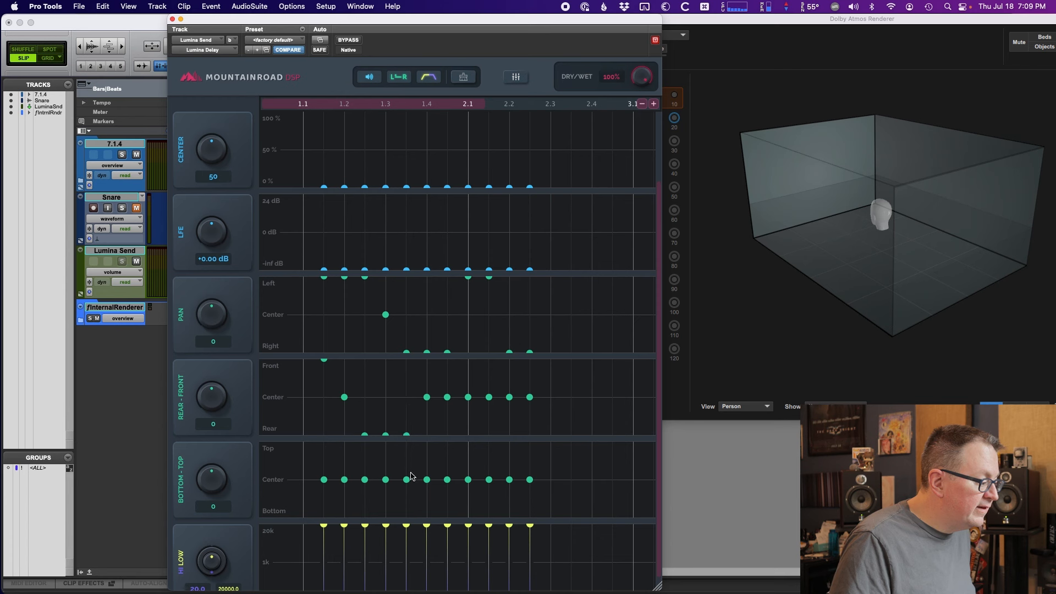
drag(446, 397, 446, 344)
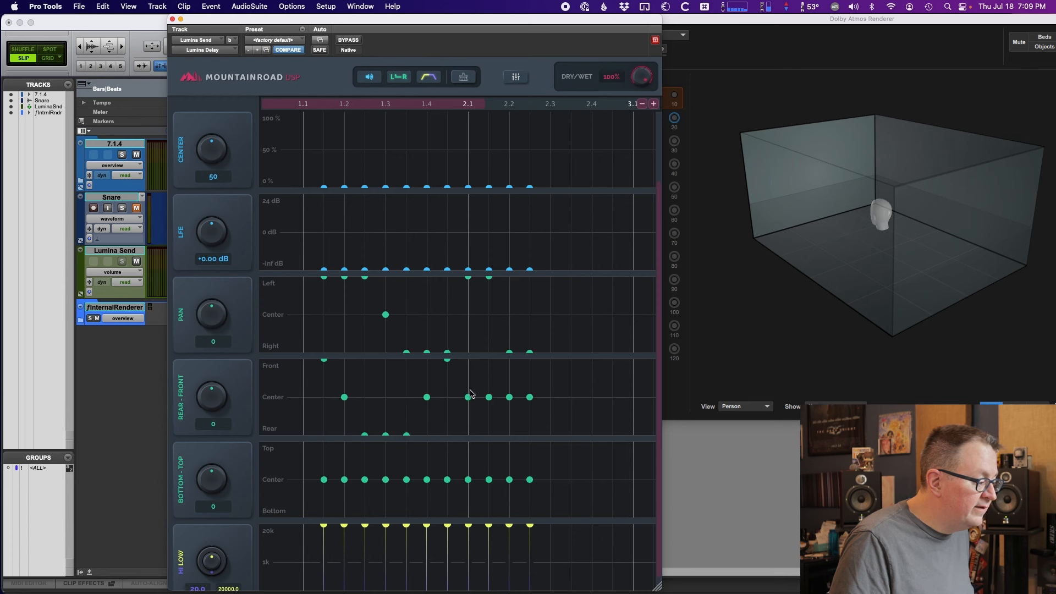
drag(468, 398, 468, 360)
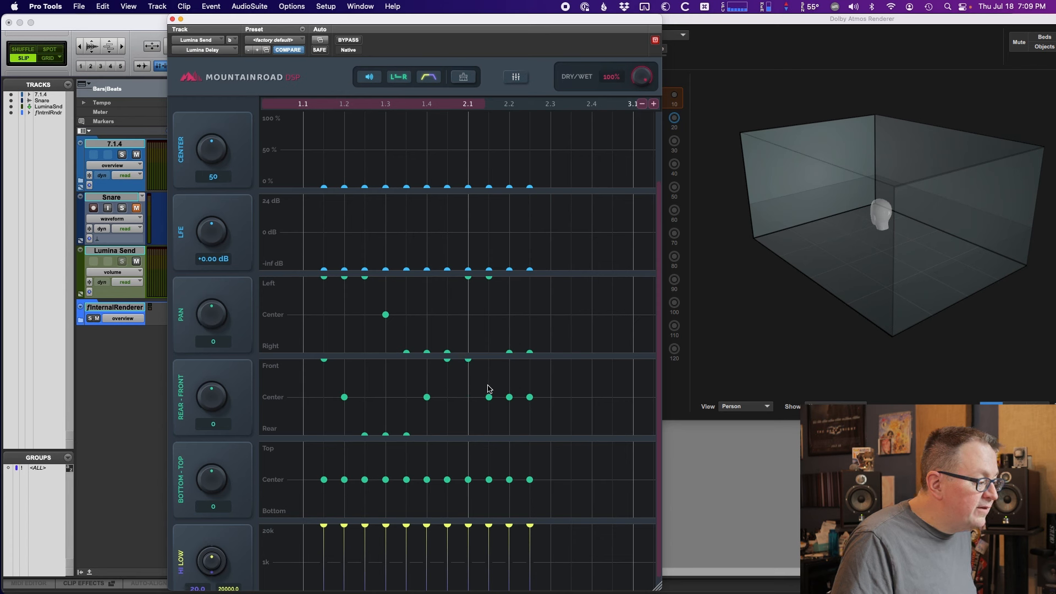
drag(490, 398, 494, 450)
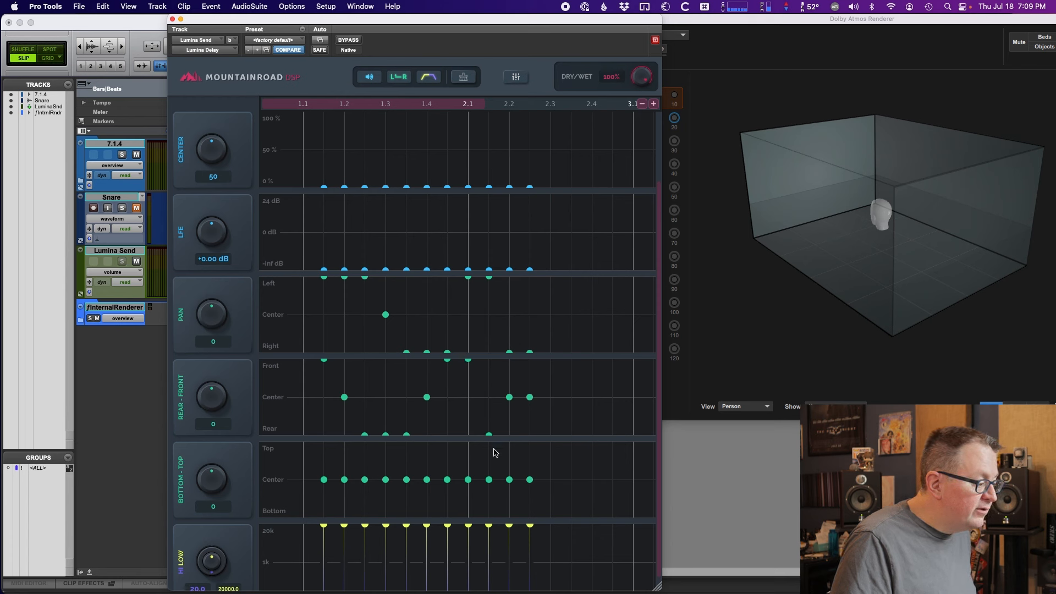
drag(510, 400, 516, 455)
drag(529, 398, 528, 343)
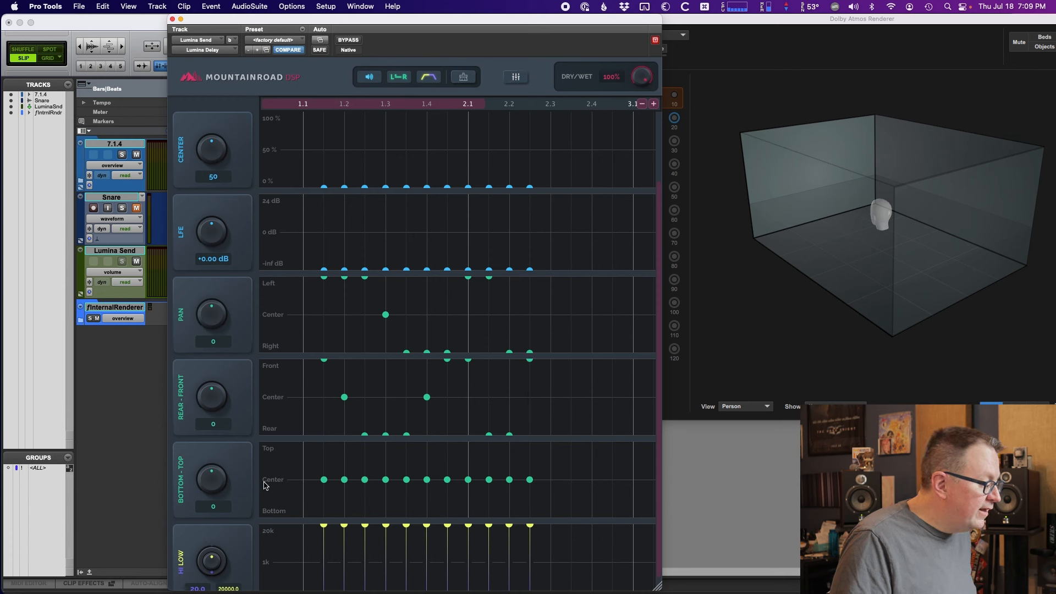
In the Bottom-Top lane, move the first seven delay points to Bottom and the last four to Top, and play the pattern
drag(324, 479, 324, 524)
drag(345, 481, 348, 562)
drag(364, 480, 374, 572)
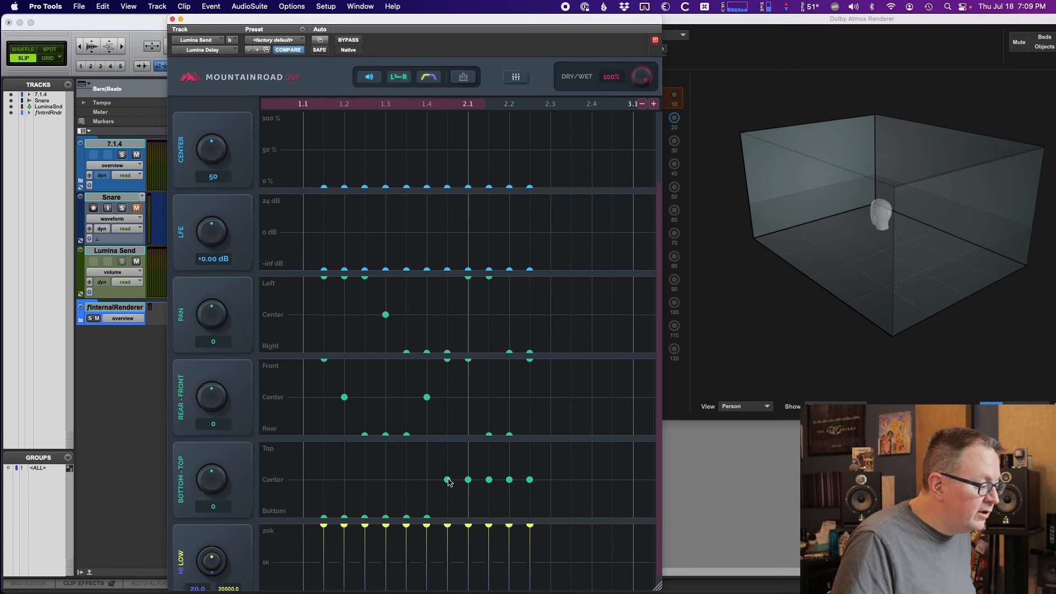
drag(448, 481, 452, 565)
drag(470, 482, 469, 416)
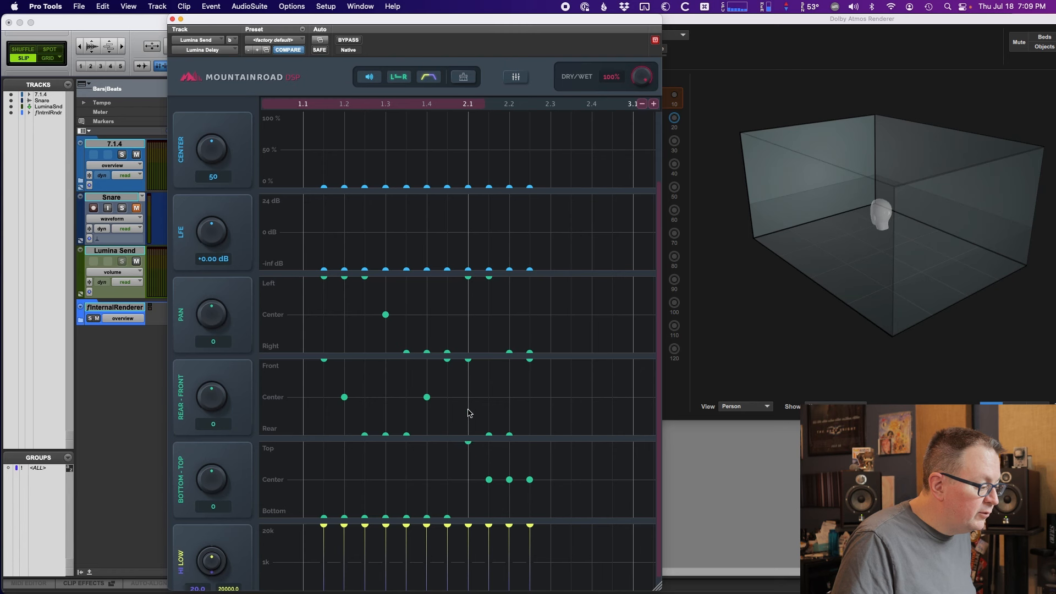
drag(490, 479, 491, 421)
drag(509, 480, 508, 415)
drag(531, 478, 529, 412)
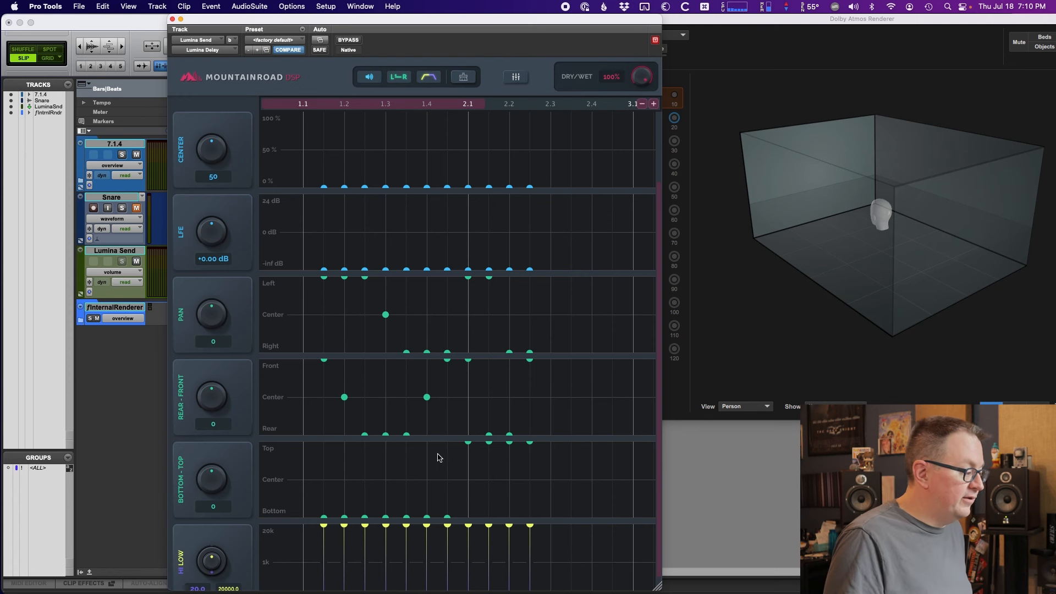
key(space)
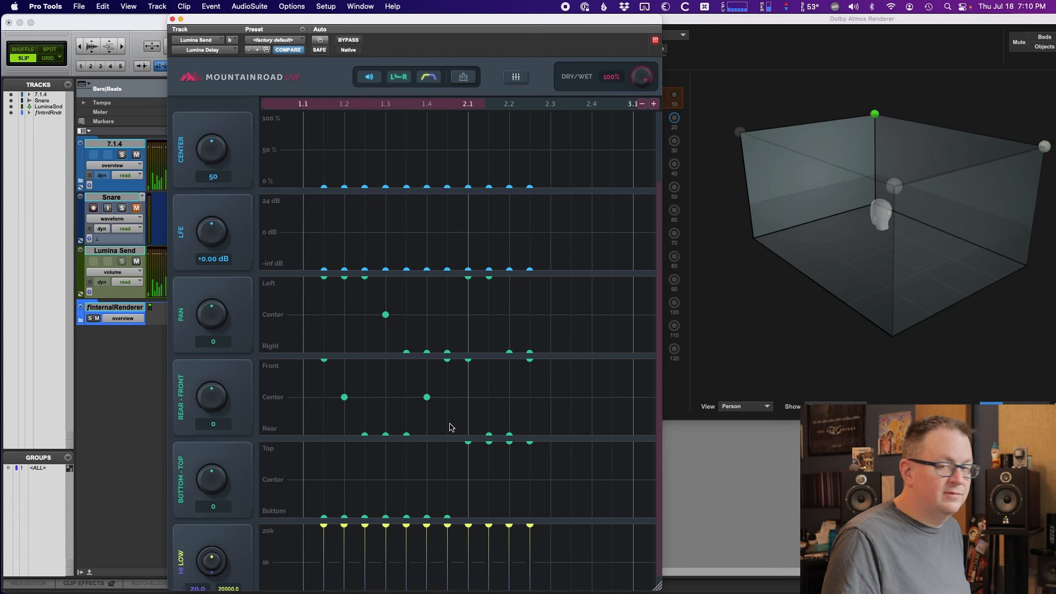
key(space)
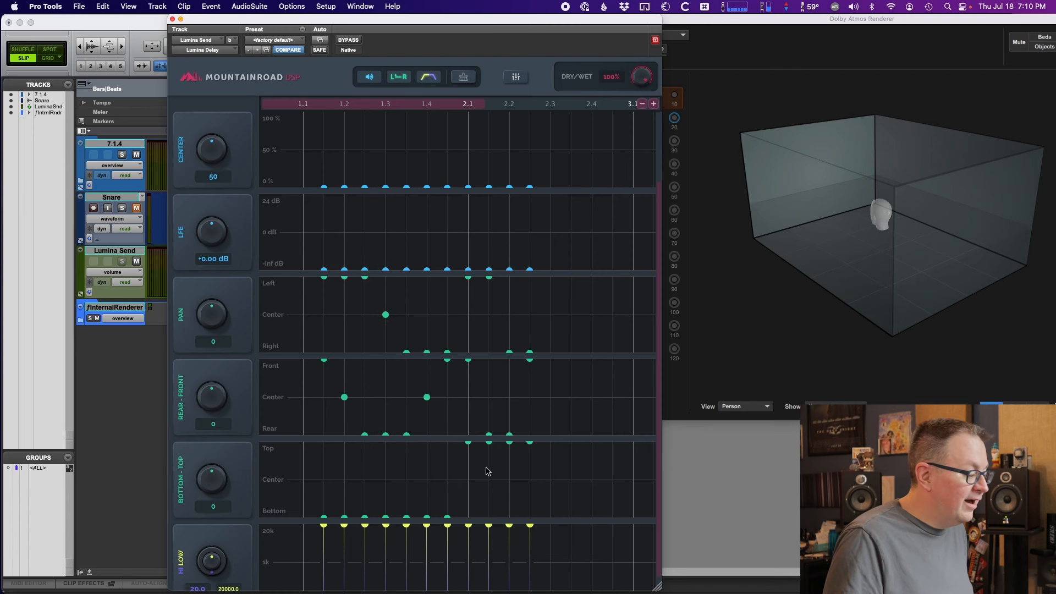